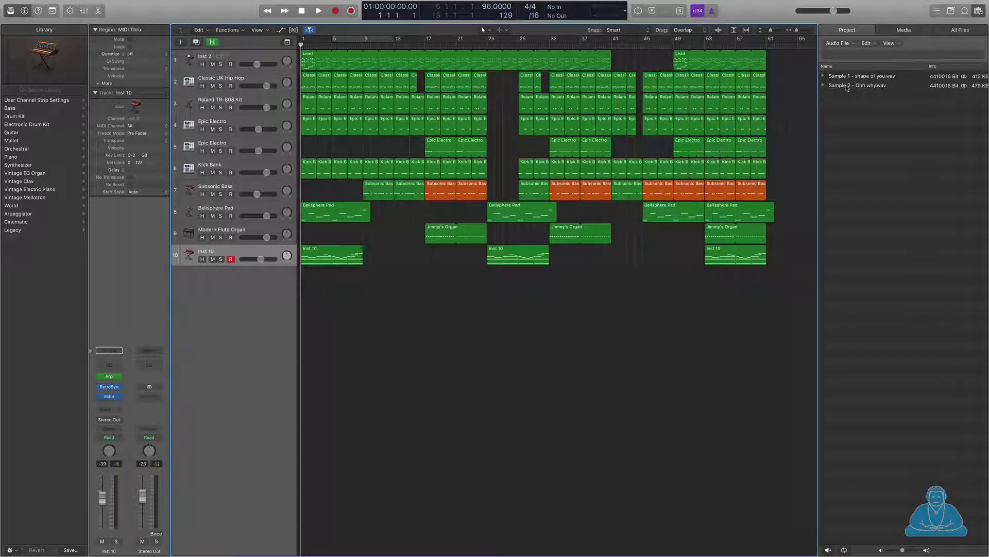
# Add the Sample 2 - Ohh why audio file to the arrangement at bar 9 on a new audio track below Inst 10.
pyautogui.moveTo(848, 88); pyautogui.dragTo(371, 303)
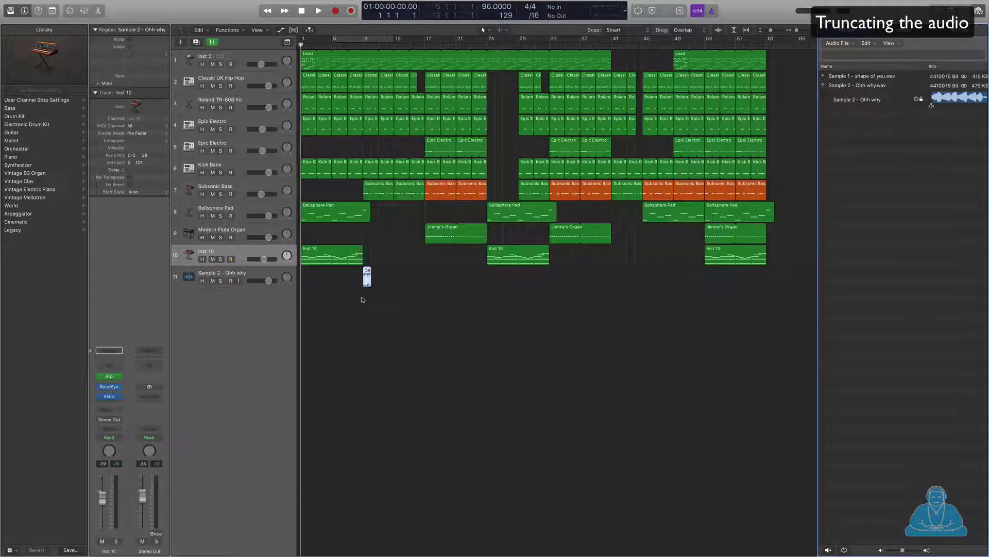
pyautogui.scroll(8, 363, 281)
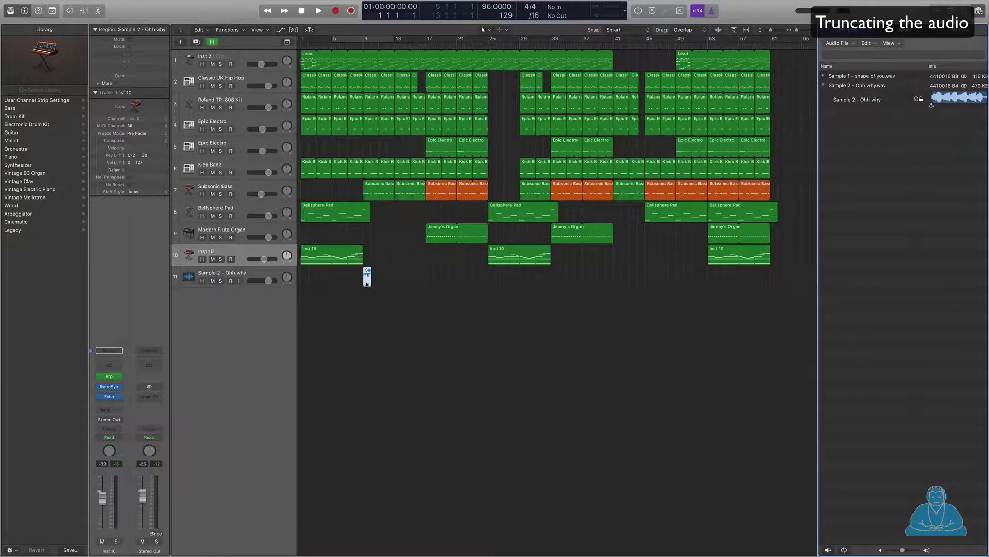
pyautogui.hscroll(-2, 443, 268)
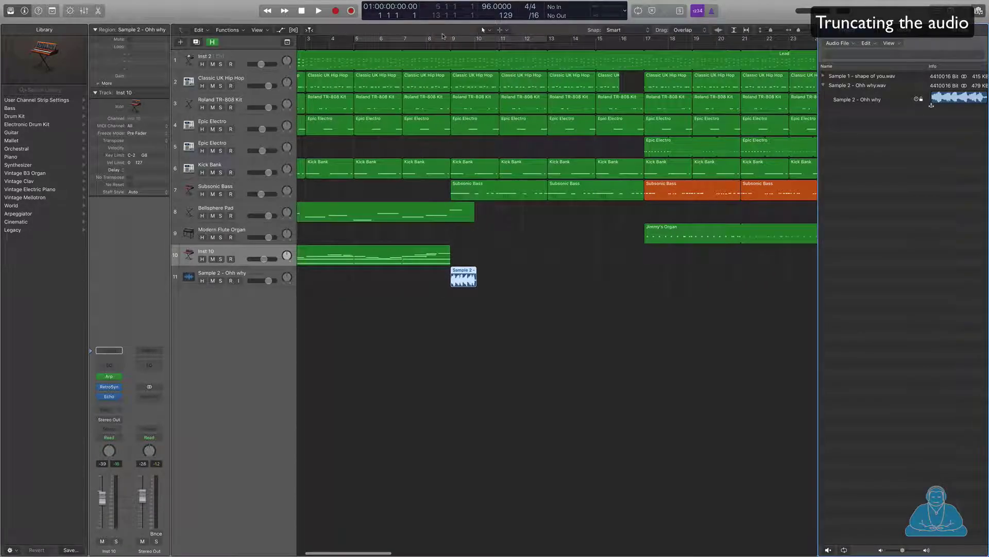
# Play the arrangement around bar 9 and set the new Sample 2 - Ohh why track's volume to about -9.8 dB.
pyautogui.press('space')
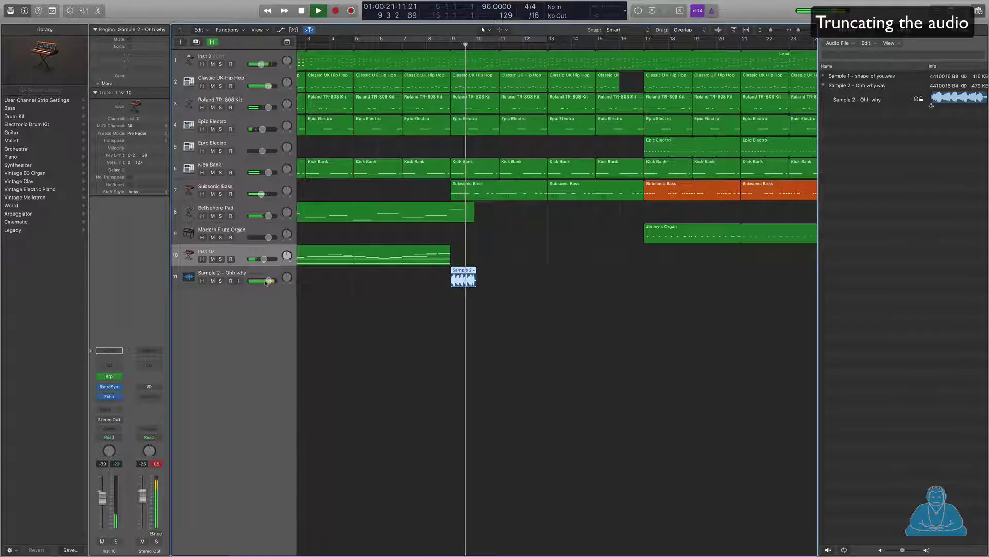
pyautogui.moveTo(268, 280); pyautogui.dragTo(262, 280)
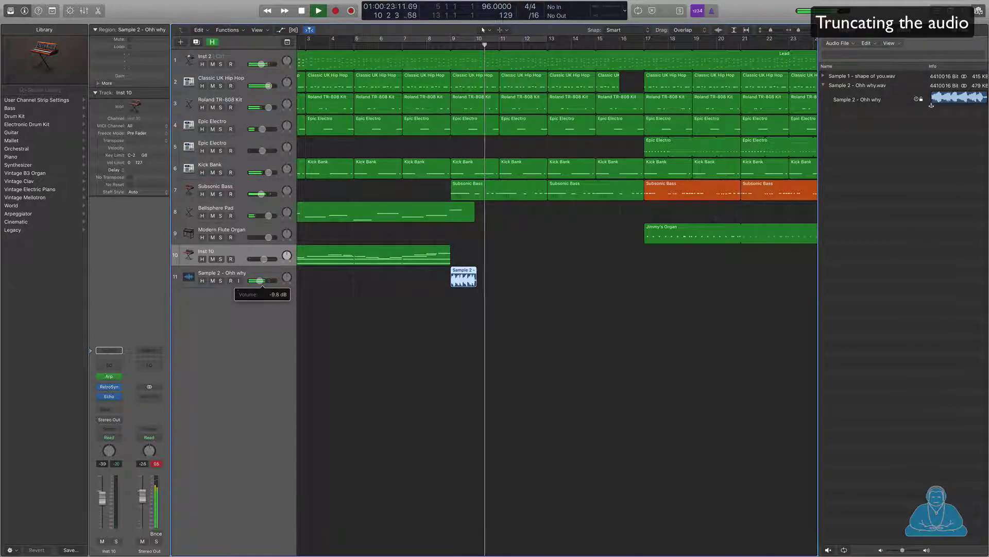
pyautogui.press('space')
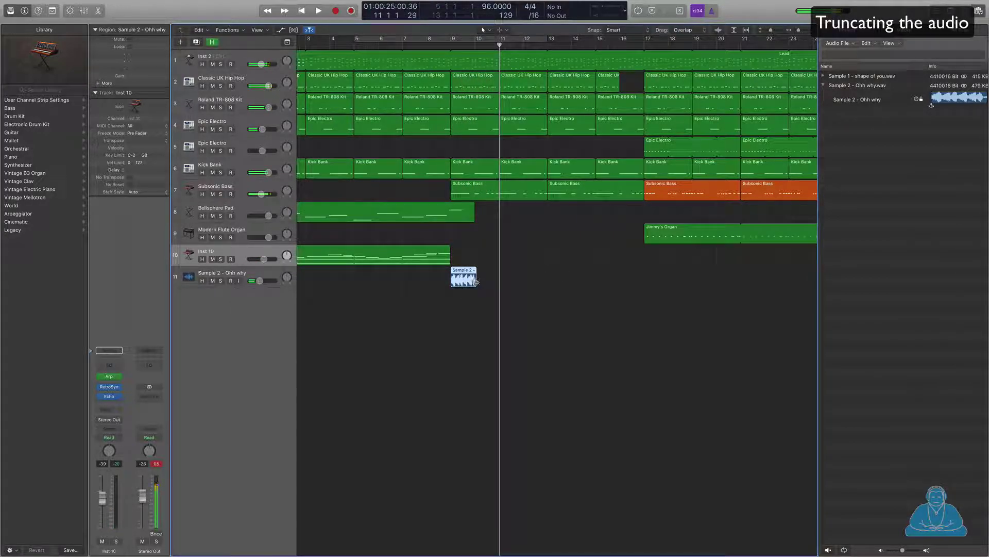
# Copy the Sample 2 - Ohh why region to directly after the original, starting near bar 10.
pyautogui.scroll(5, 464, 278)
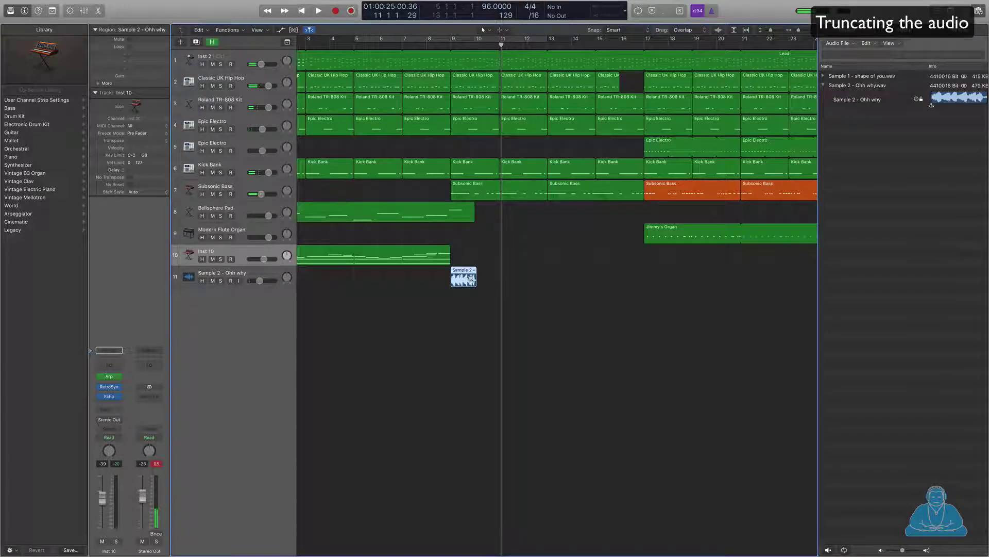
pyautogui.scroll(5, 471, 279)
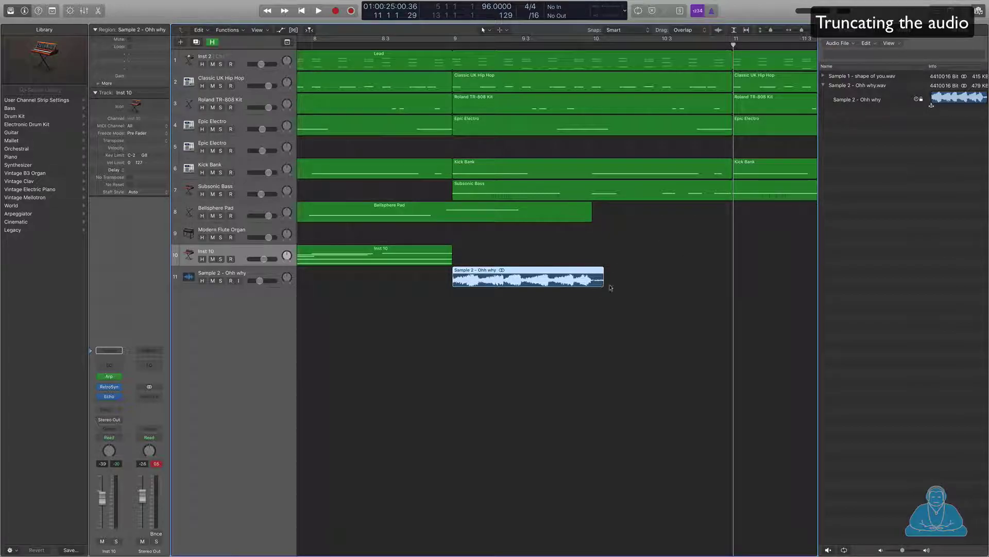
pyautogui.moveTo(515, 278); pyautogui.dragTo(652, 283)
pyautogui.press('super+Left')
pyautogui.press('super+Left')
pyautogui.hscroll(5, 643, 273)
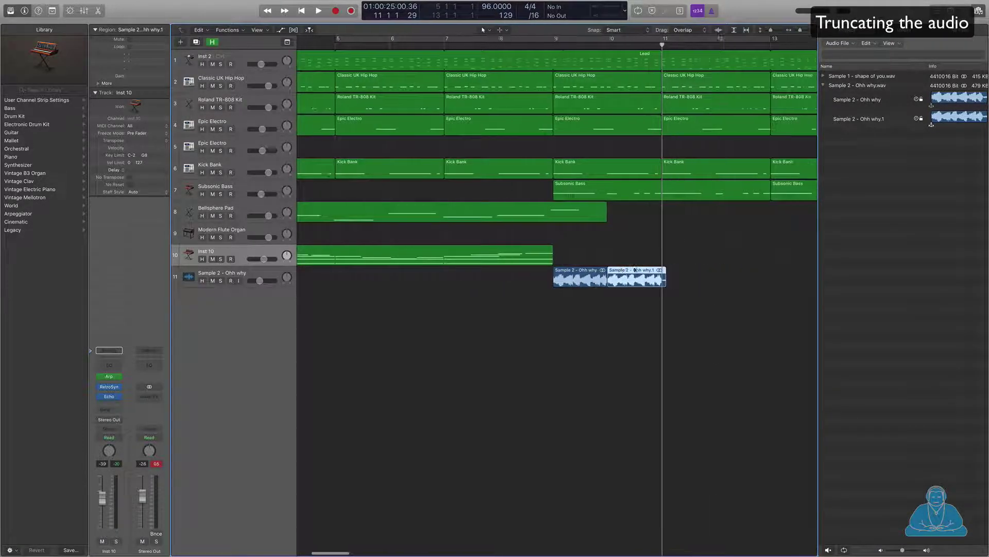
# Play the arrangement from before bar 9 to hear the two consecutive sample regions.
pyautogui.click(509, 39)
pyautogui.press('space')
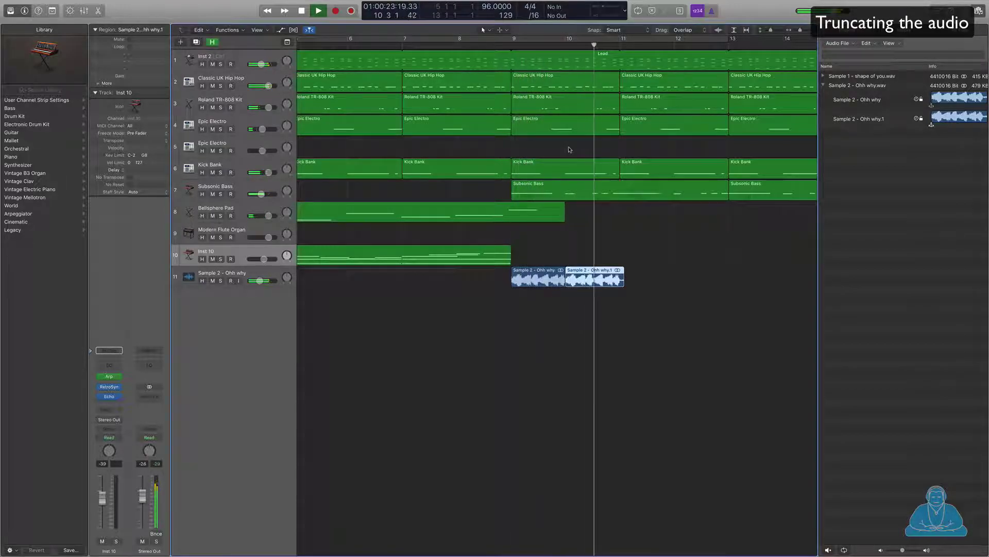
pyautogui.press('space')
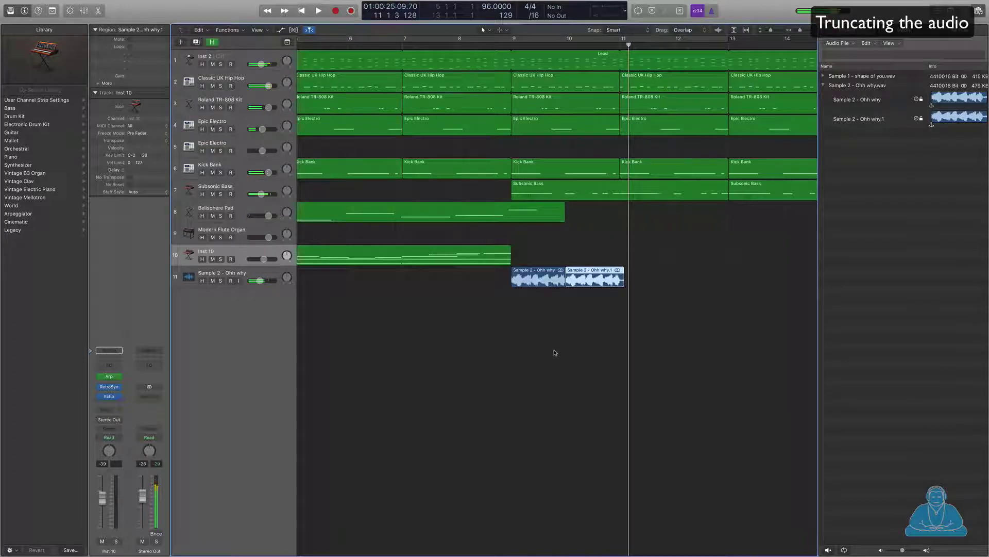
# Delete the copied Sample 2 - Ohh why.1 region, keeping only the original at bar 9.
pyautogui.press('super+Left')
pyautogui.click(591, 280)
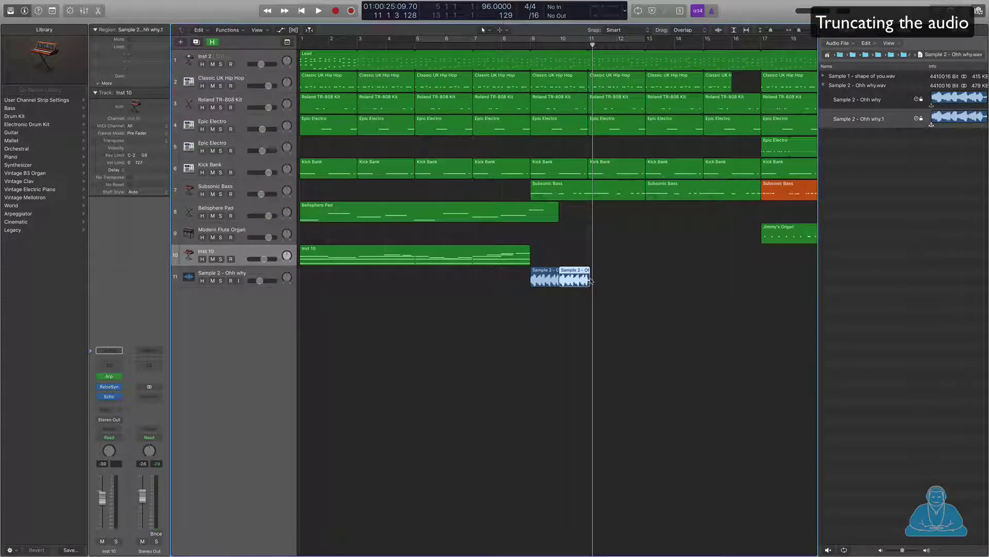
pyautogui.press('super+Right')
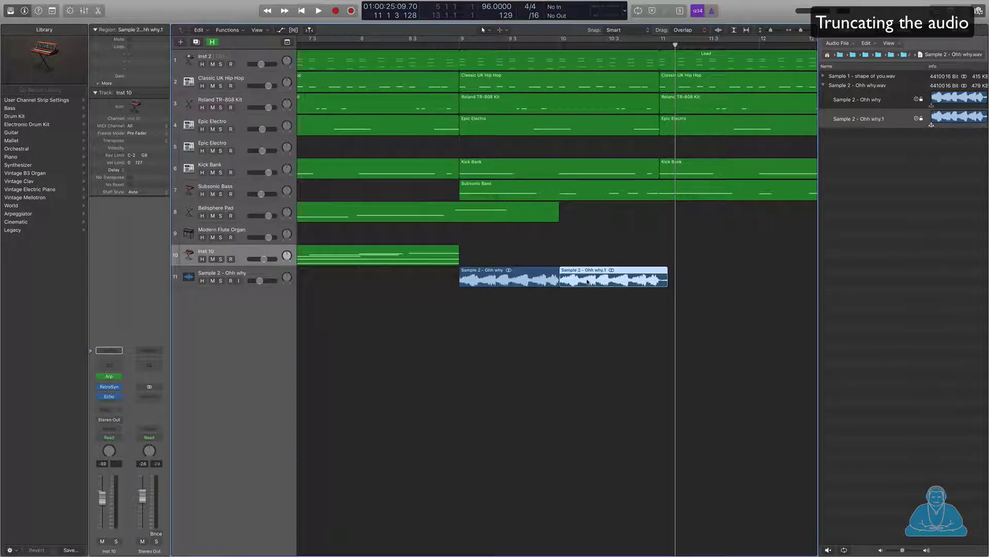
pyautogui.press('Delete')
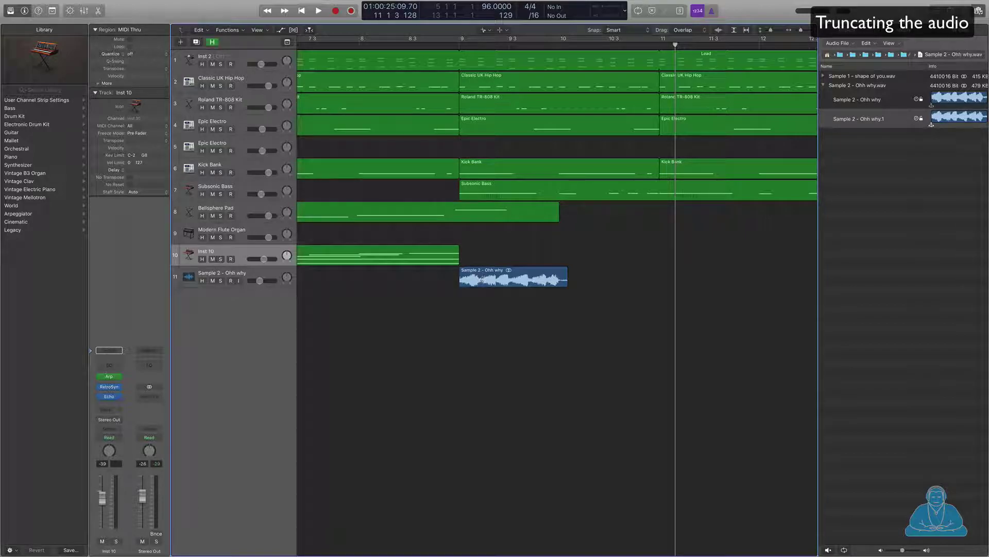
# Slice the Sample 2 - Ohh why region into equal one-beat pieces with the Scissors tool and delete the short leftover after bar 10.
pyautogui.moveTo(477, 281); pyautogui.dragTo(560, 281)
pyautogui.click(489, 337)
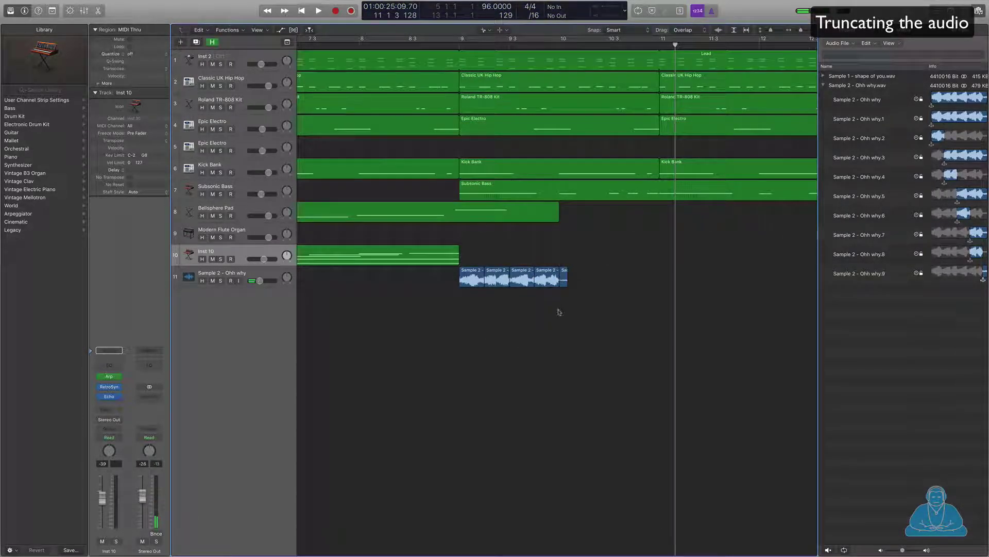
pyautogui.press('t')
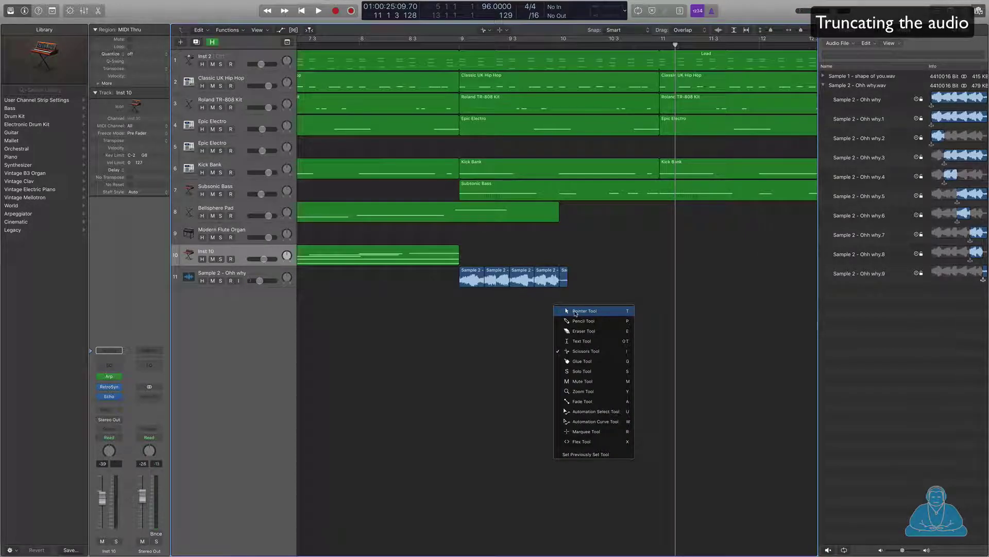
pyautogui.click(575, 311)
pyautogui.click(563, 278)
pyautogui.press('Delete')
# Convert the four slices to a new sampler track, creating zones from regions with trigger notes from C1 to G8, and play it back.
pyautogui.moveTo(560, 281); pyautogui.dragTo(464, 283)
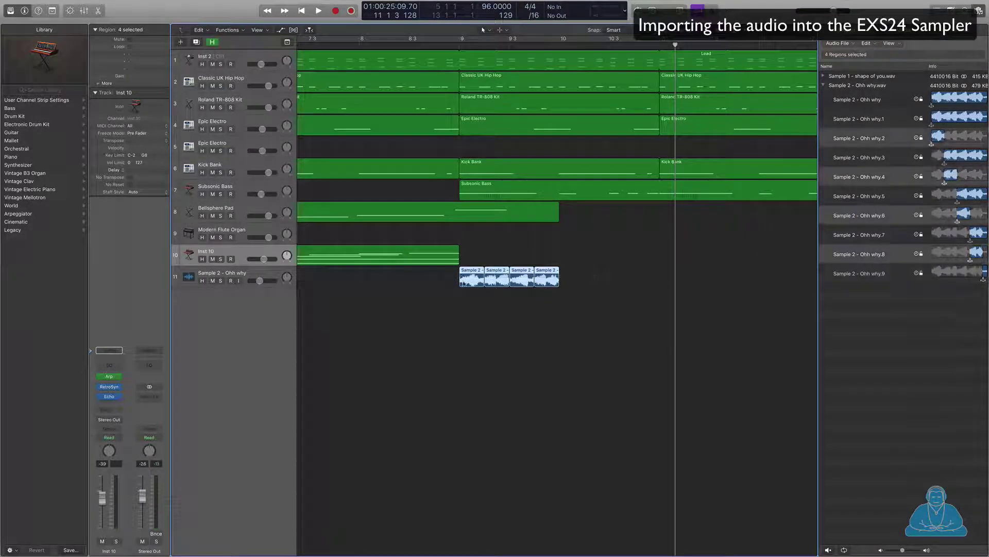
pyautogui.rightClick(474, 271)
pyautogui.click(526, 328)
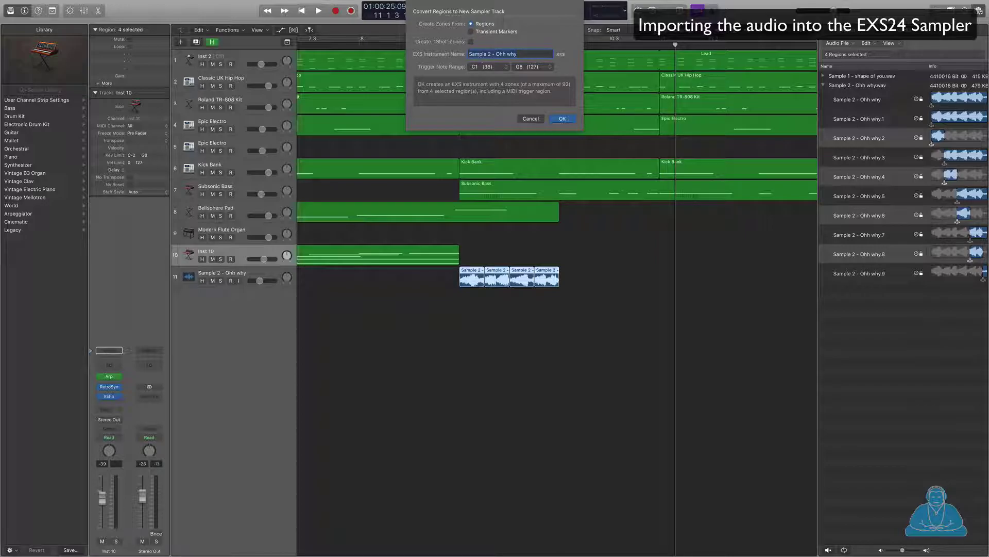
pyautogui.click(562, 119)
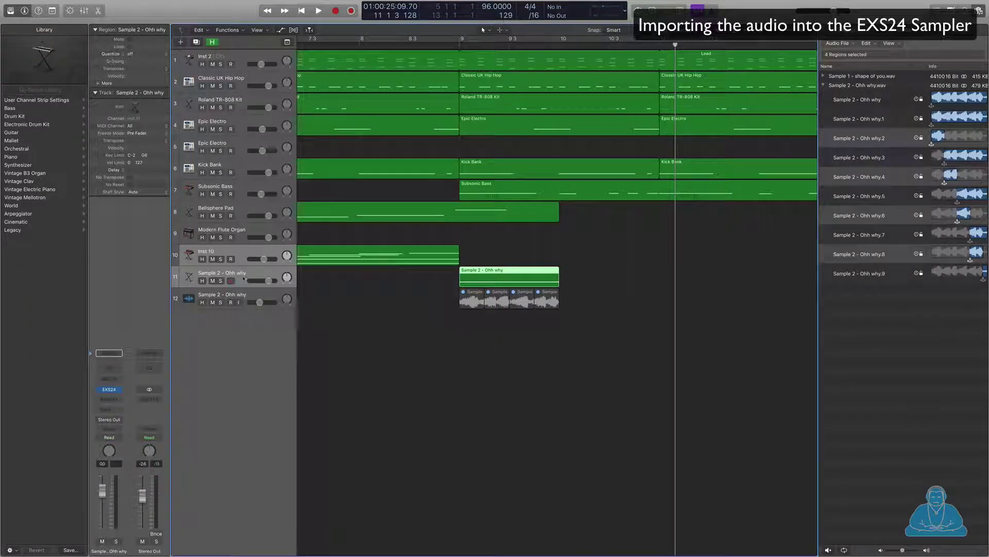
pyautogui.press('space')
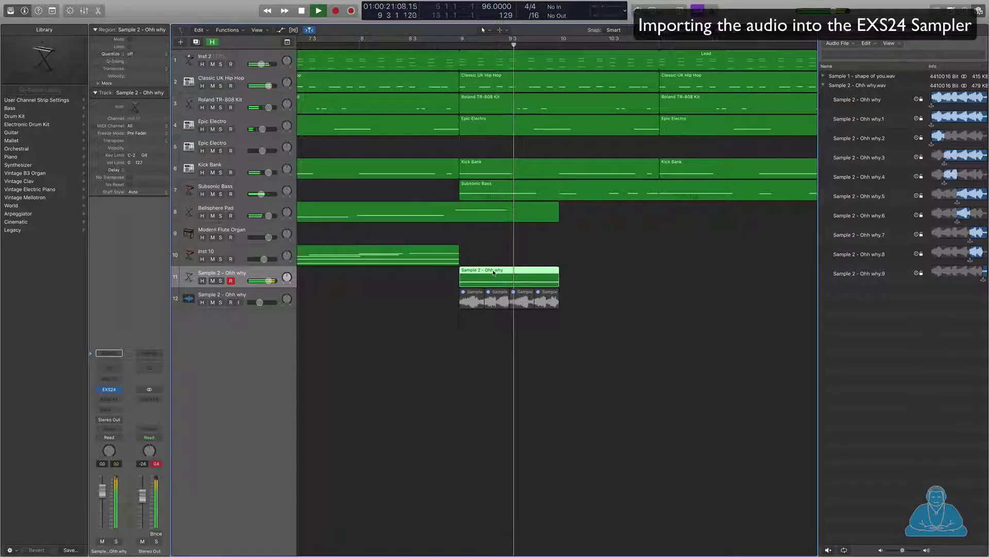
pyautogui.press('space')
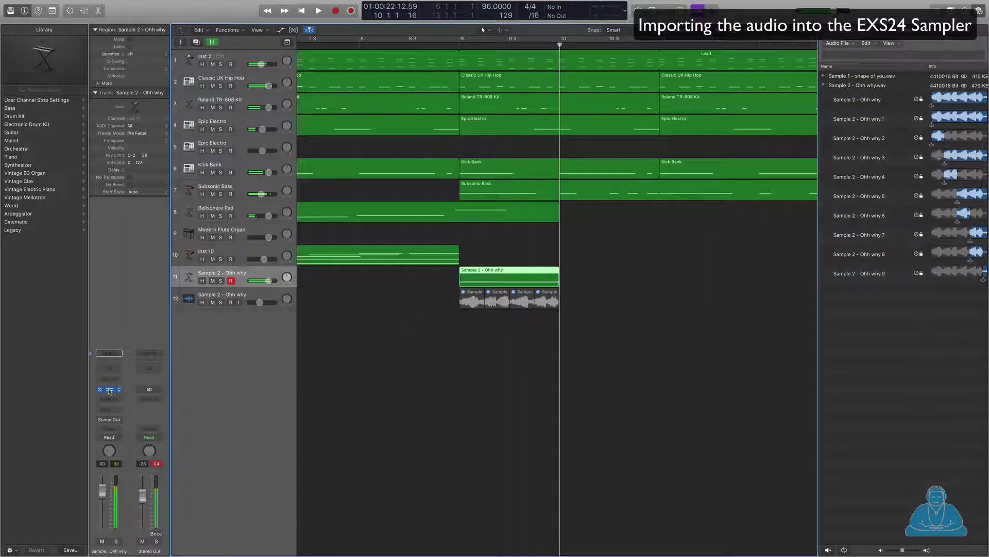
# In the EXS24 Instrument Editor, extend the first zone's key range down to F#-1 and set its root key to C0.
pyautogui.click(109, 390)
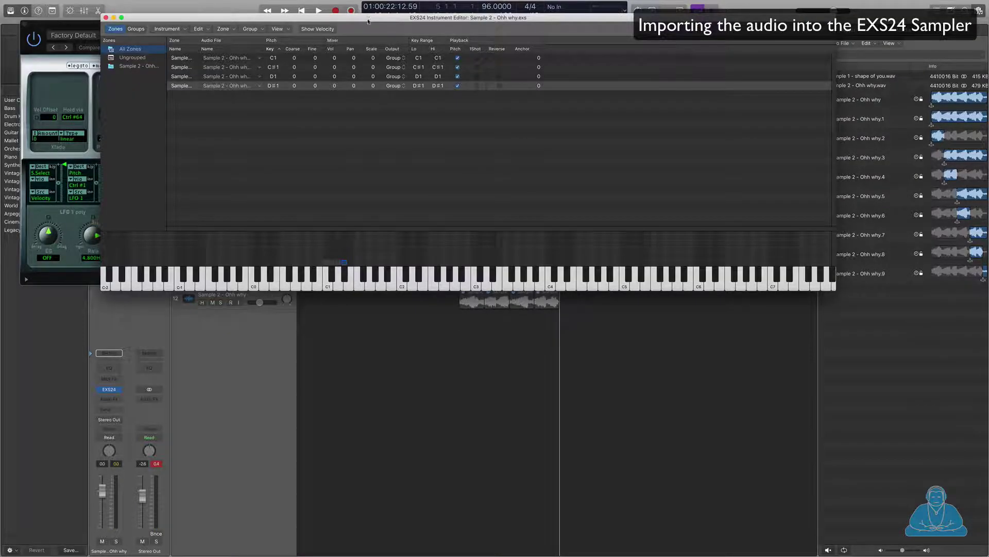
pyautogui.moveTo(368, 21); pyautogui.dragTo(407, 179)
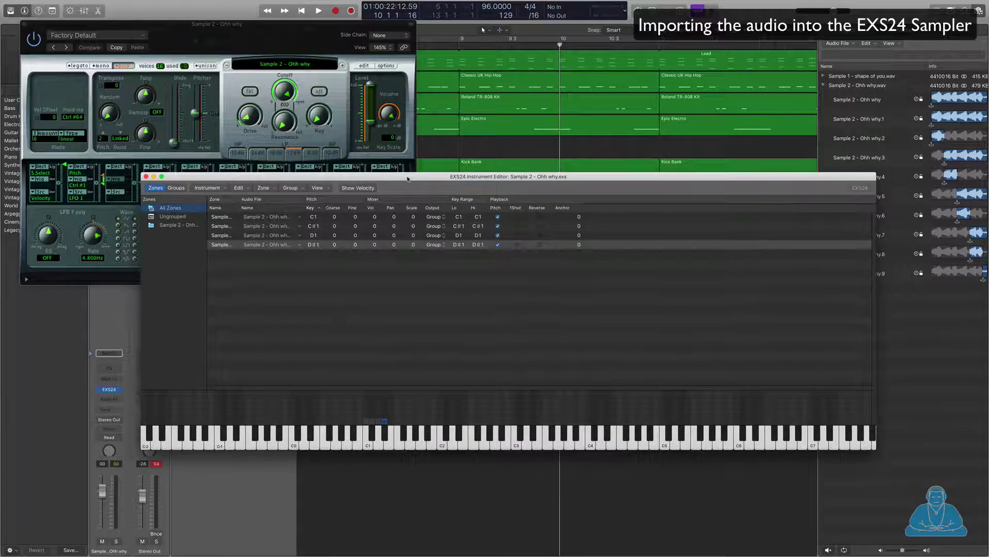
pyautogui.click(366, 427)
pyautogui.moveTo(363, 423); pyautogui.dragTo(257, 432)
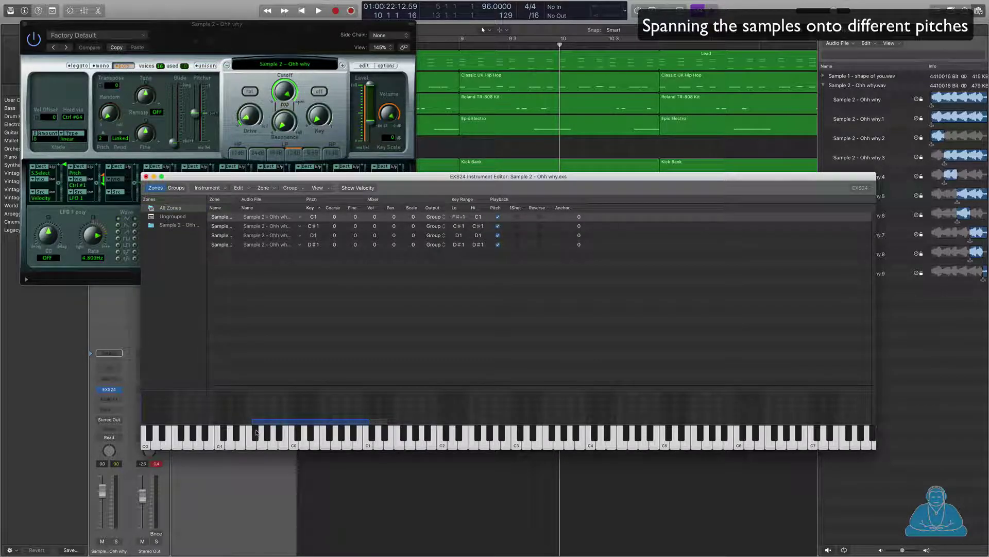
pyautogui.click(314, 218)
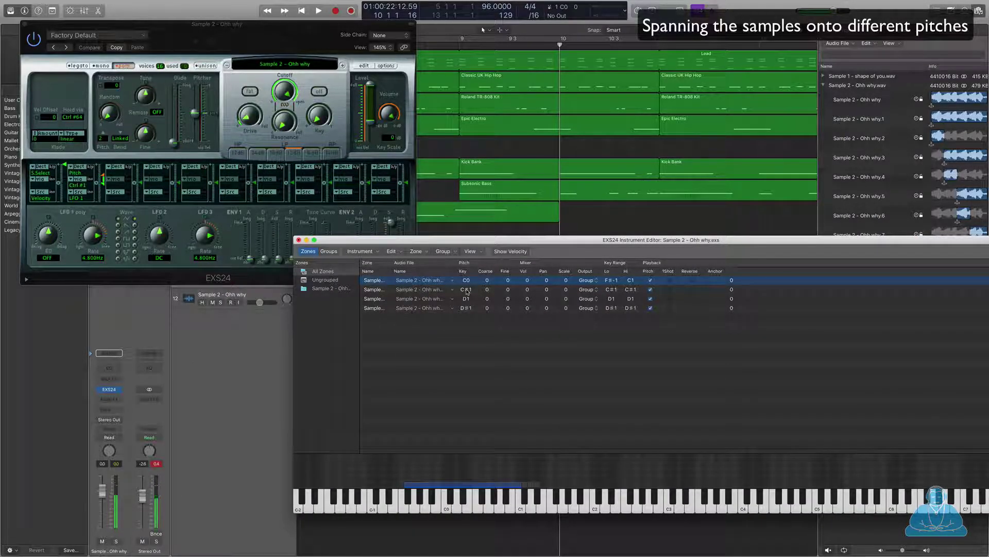
pyautogui.moveTo(425, 245); pyautogui.dragTo(348, 193)
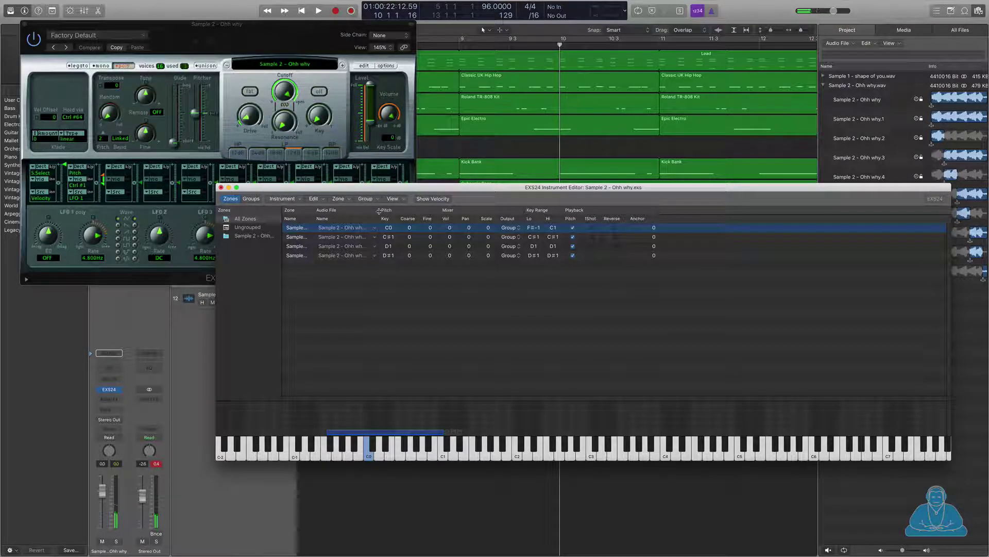
# Display the zone Loop settings in the Instrument Editor and turn on looping for the first zone.
pyautogui.click(398, 200)
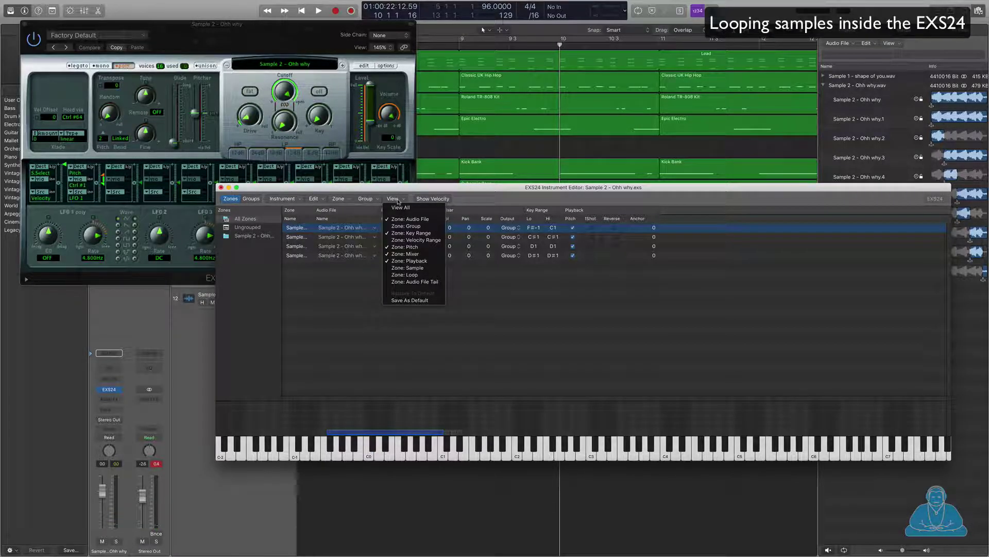
pyautogui.click(403, 275)
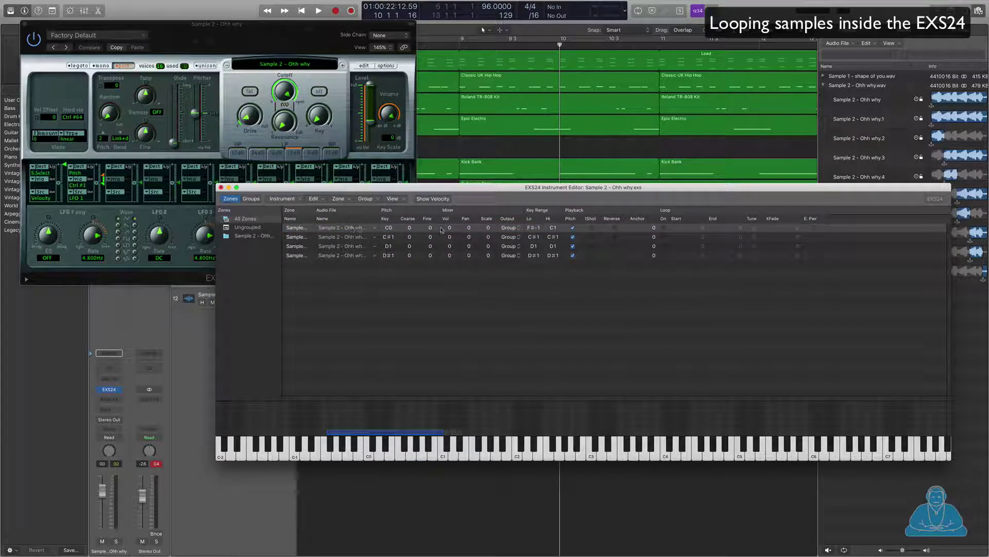
pyautogui.click(664, 228)
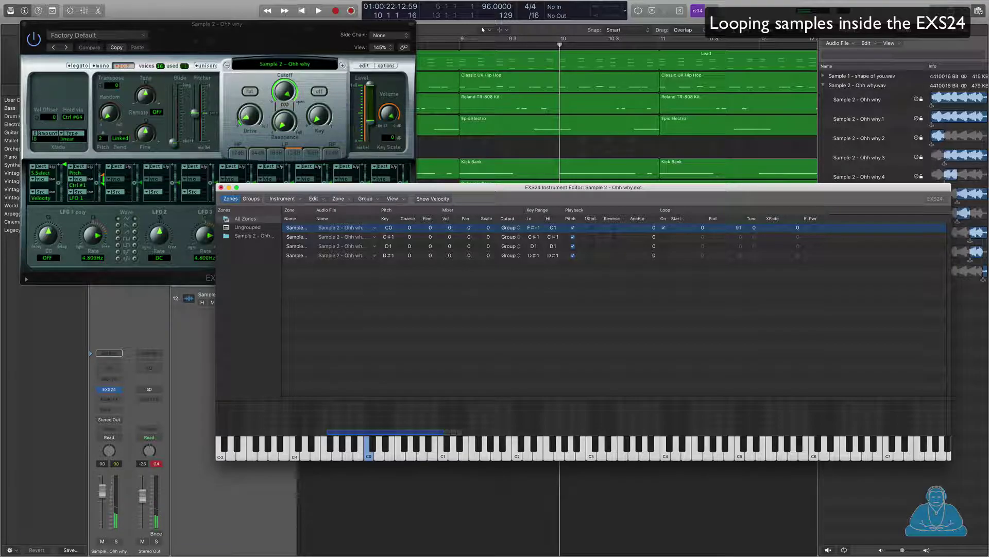
# Set the first zone's loop end to 27562.
pyautogui.moveTo(739, 227); pyautogui.dragTo(739, 231)
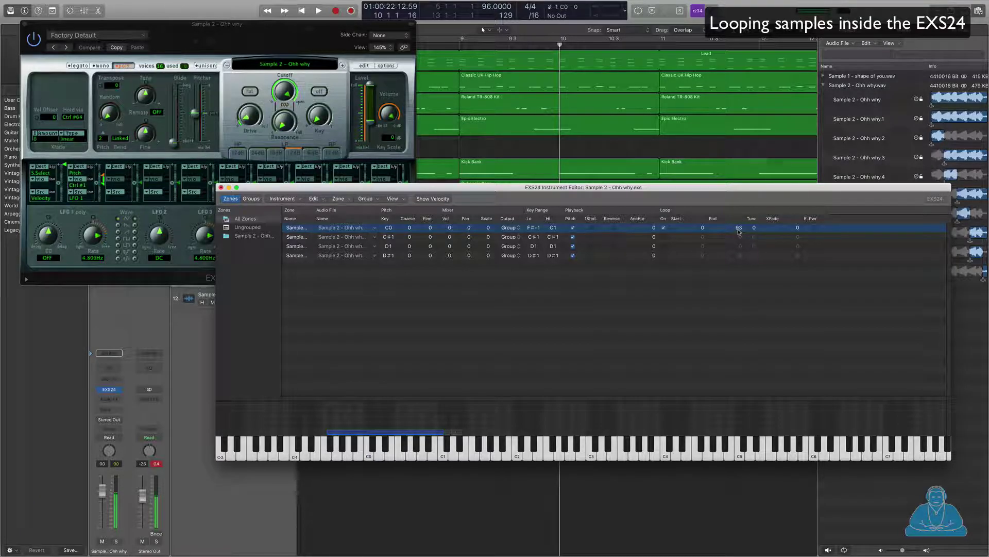
pyautogui.doubleClick(739, 229)
pyautogui.press('Return')
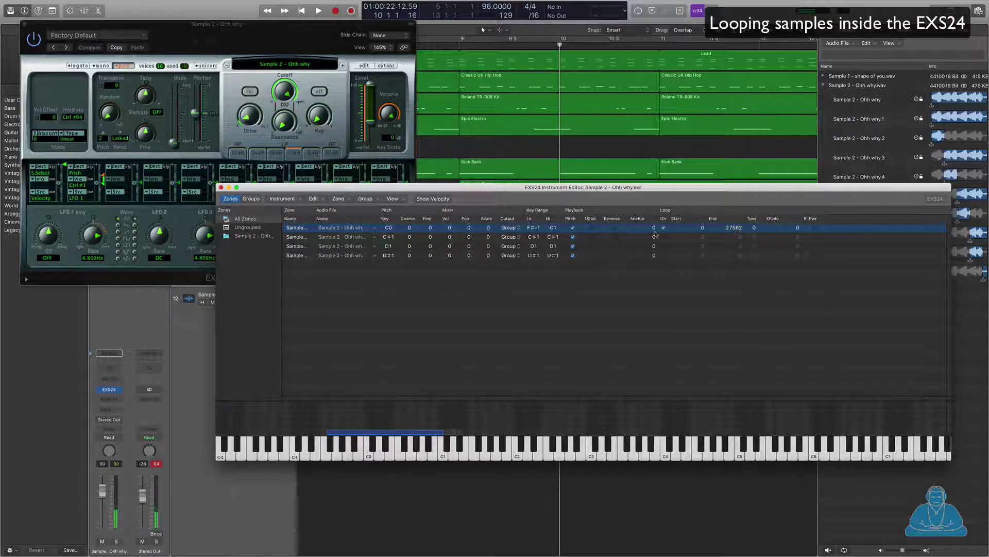
# Open the first zone's audio in the sample editor and move the sustain loop's start to about 13222.
pyautogui.click(377, 229)
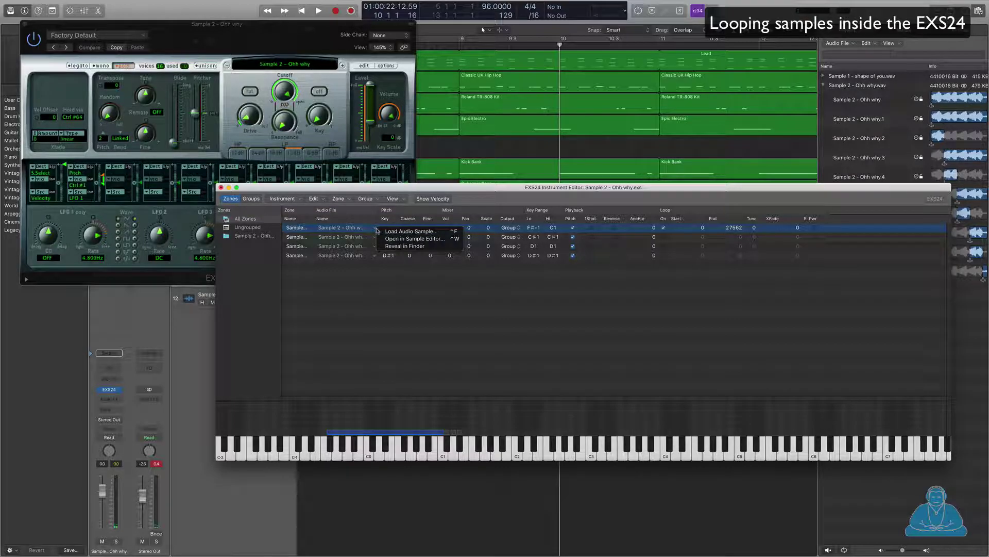
pyautogui.click(549, 314)
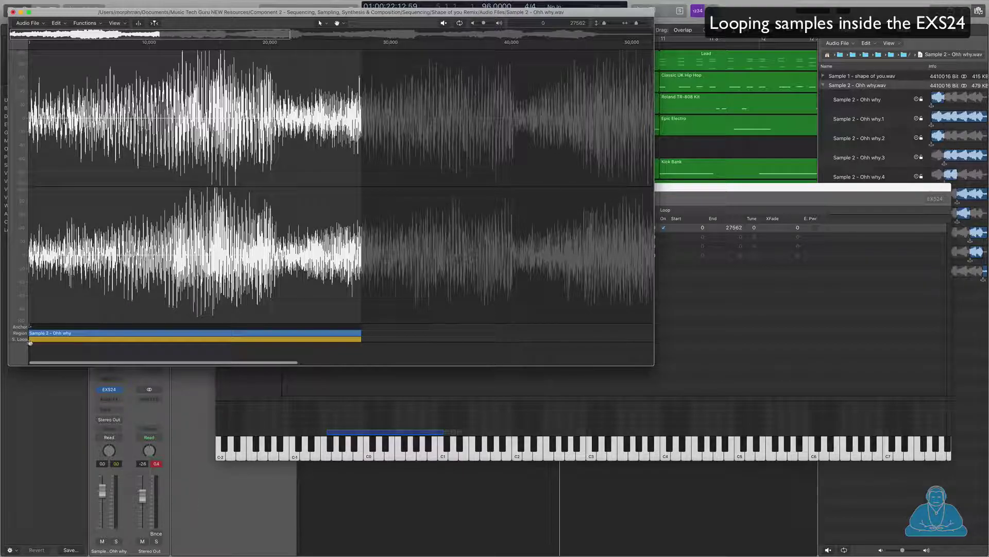
pyautogui.moveTo(30, 342); pyautogui.dragTo(274, 346)
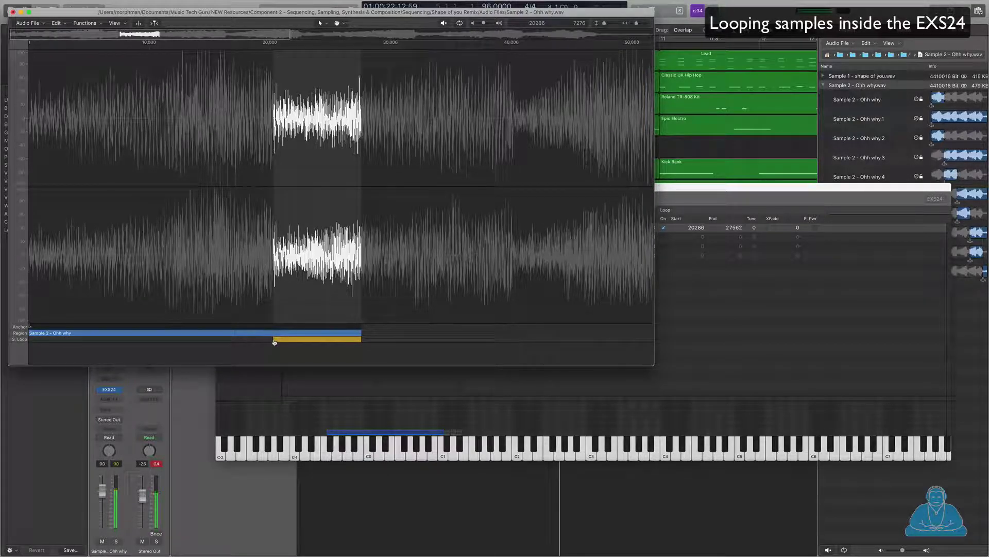
pyautogui.moveTo(188, 344); pyautogui.dragTo(190, 343)
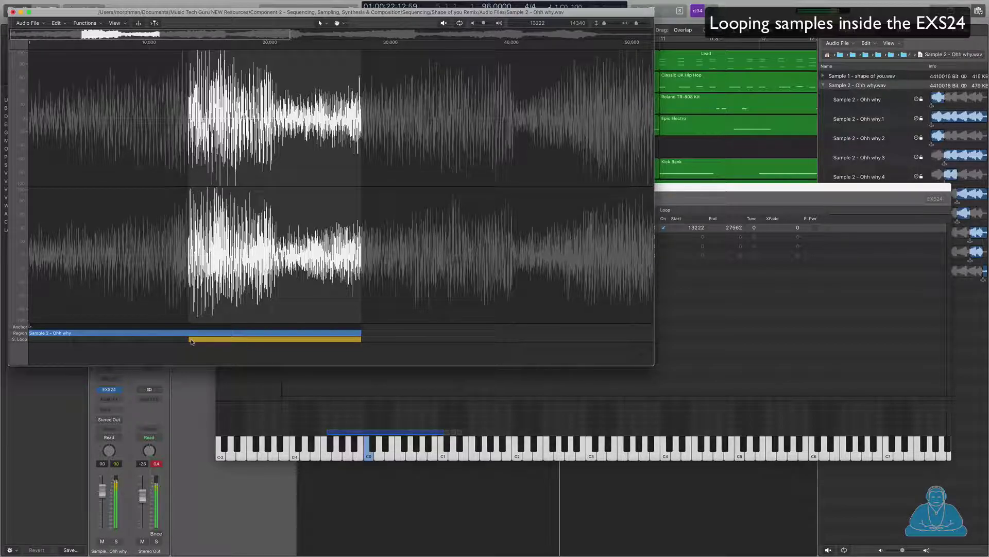
# Close the sample editor, the Instrument Editor and the EXS24 plug-in window.
pyautogui.click(12, 12)
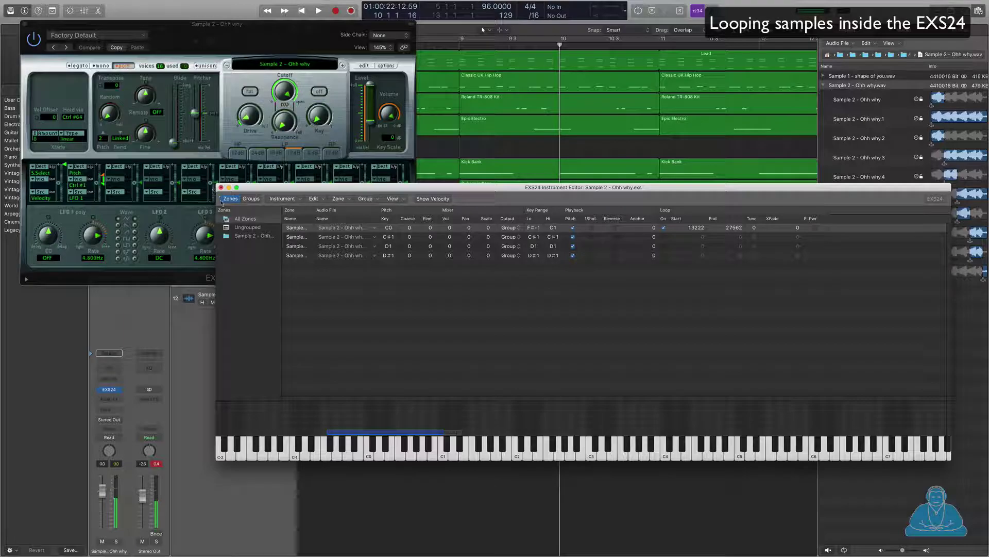
pyautogui.press('super+w')
pyautogui.click(647, 231)
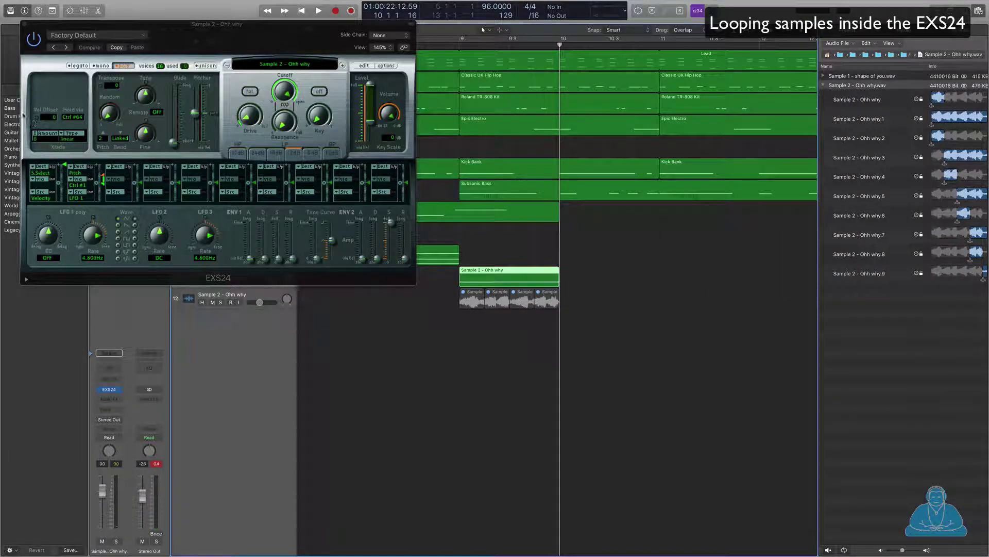
pyautogui.click(383, 336)
pyautogui.press('super+w')
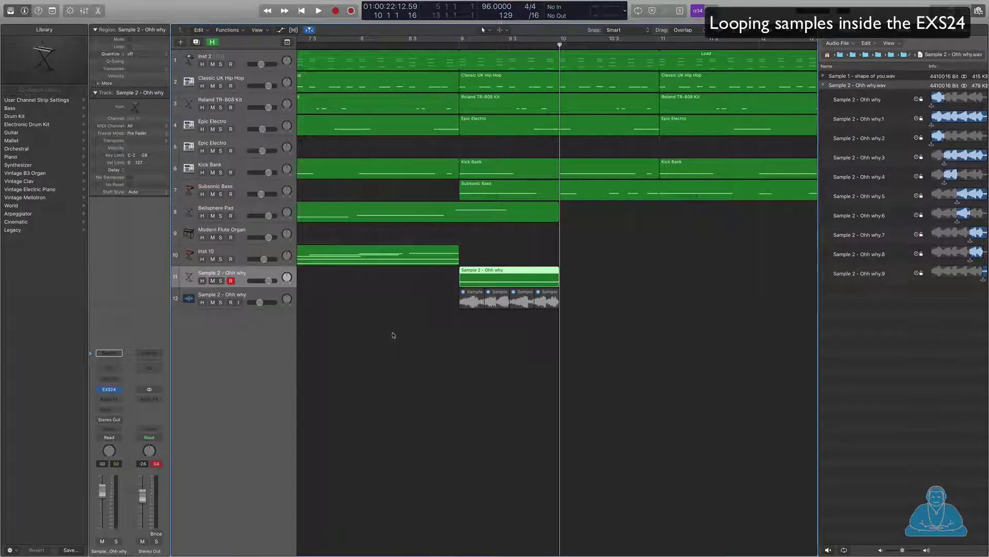
# Play the arrangement from bar 13 to rehearse the sampled vocal part.
pyautogui.press('super+Left')
pyautogui.press('super+Left')
pyautogui.press('super+Left')
pyautogui.hscroll(5, 396, 334)
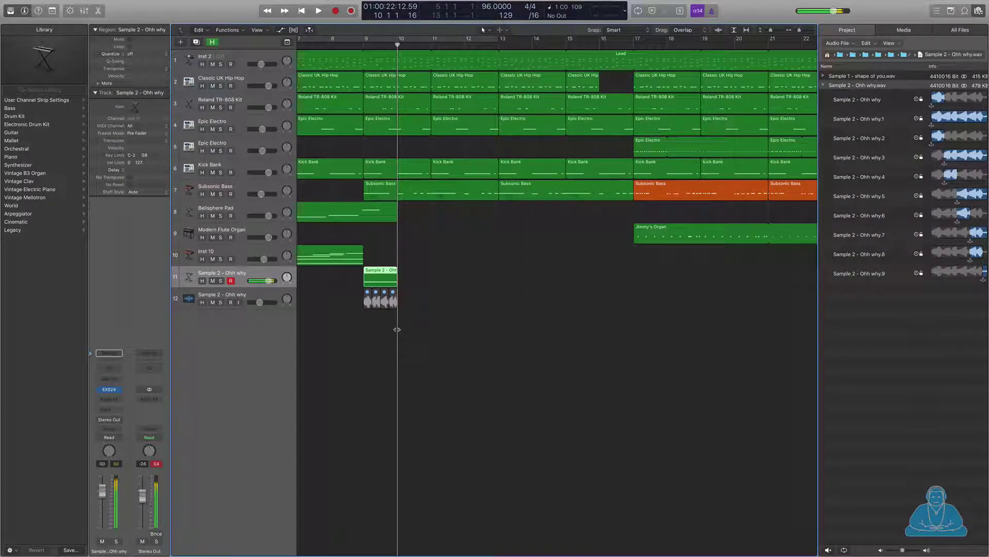
pyautogui.click(500, 41)
pyautogui.press('space')
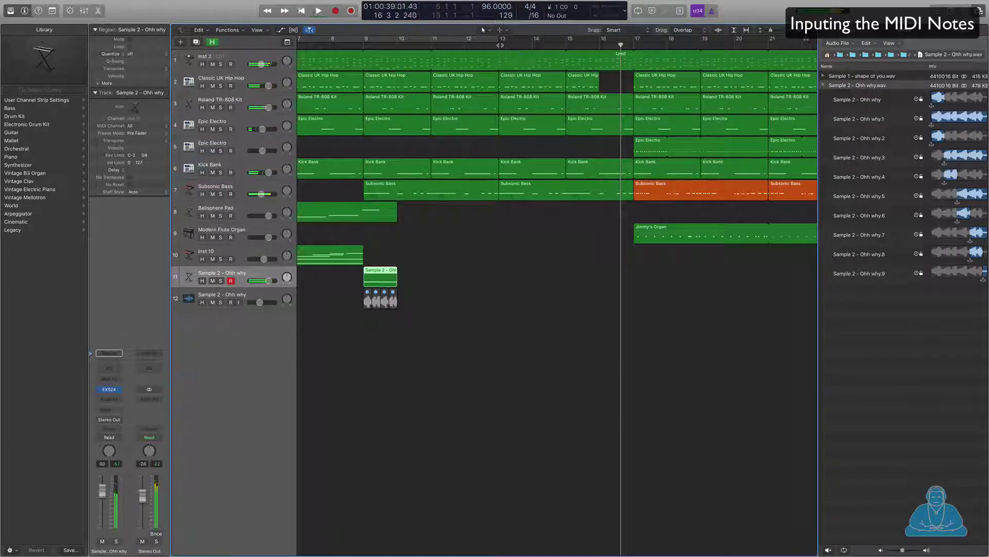
# Set the cycle range from bar 13 to bar 19 and record a MIDI part on the sampler track.
pyautogui.moveTo(489, 40); pyautogui.dragTo(698, 55)
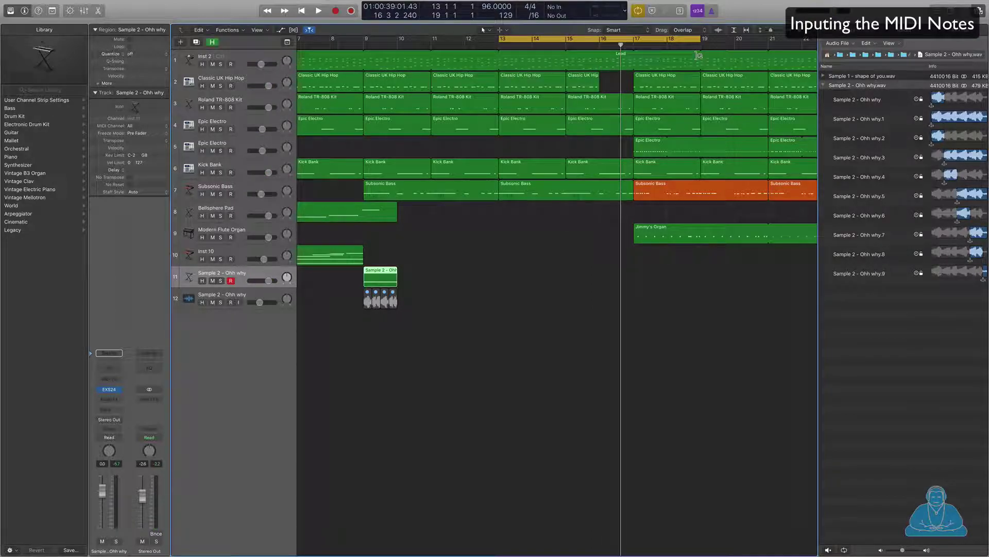
pyautogui.press('space')
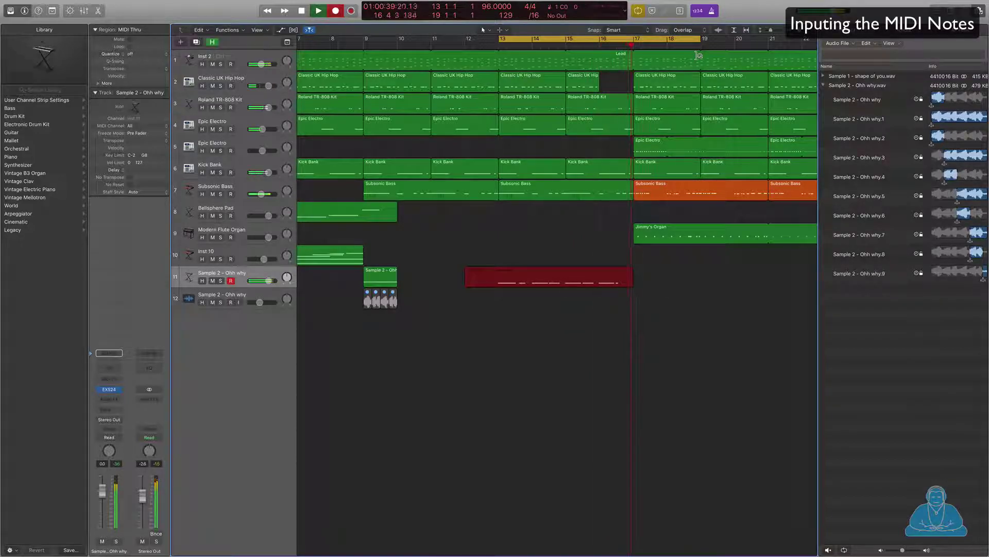
pyautogui.press('space')
# Open the newly recorded region in the Piano Roll and quantize it to 1/16 Note.
pyautogui.click(547, 268)
pyautogui.press('p')
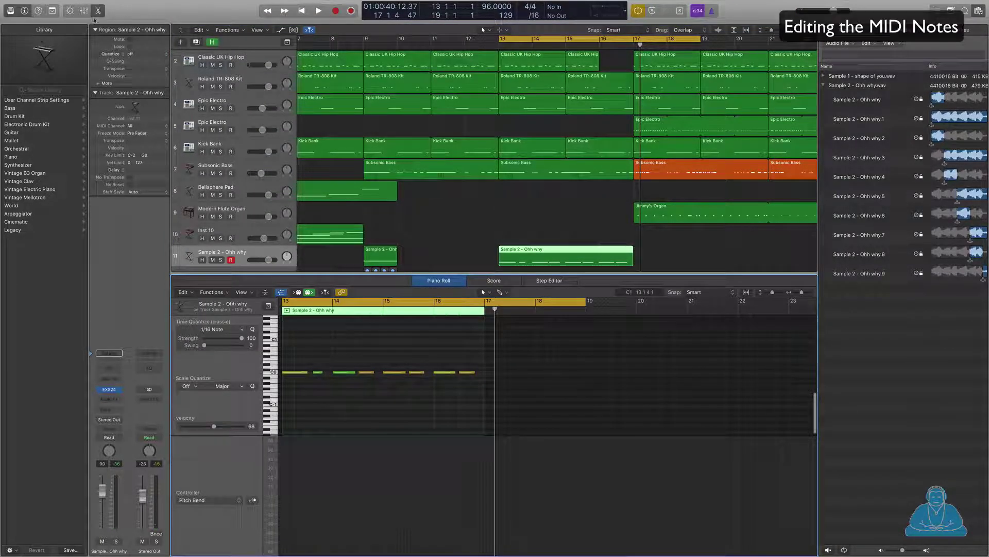
pyautogui.click(132, 55)
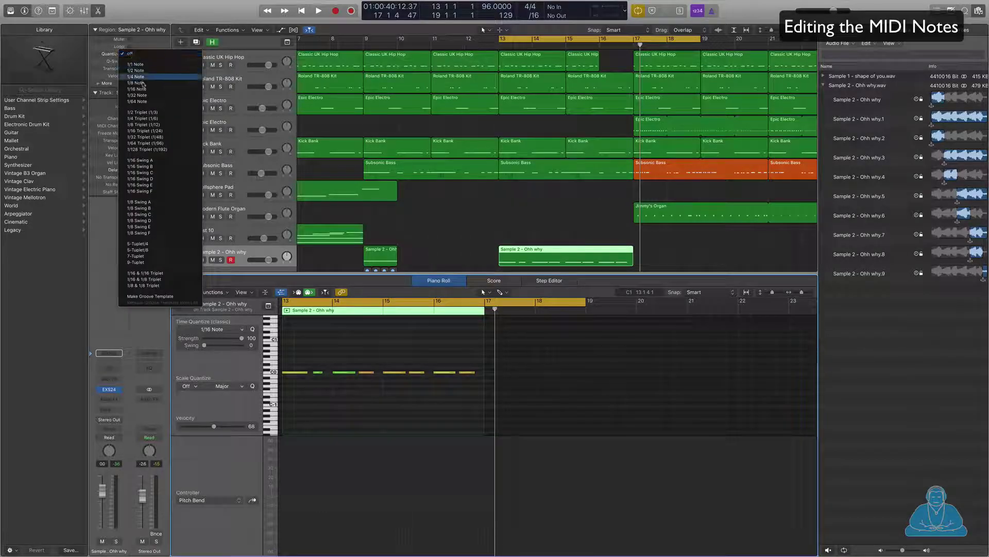
pyautogui.click(136, 118)
# Apply the Fixed Velocity MIDI transform with a value of 100 to all notes in the recorded region, and play it back.
pyautogui.moveTo(325, 361); pyautogui.dragTo(471, 398)
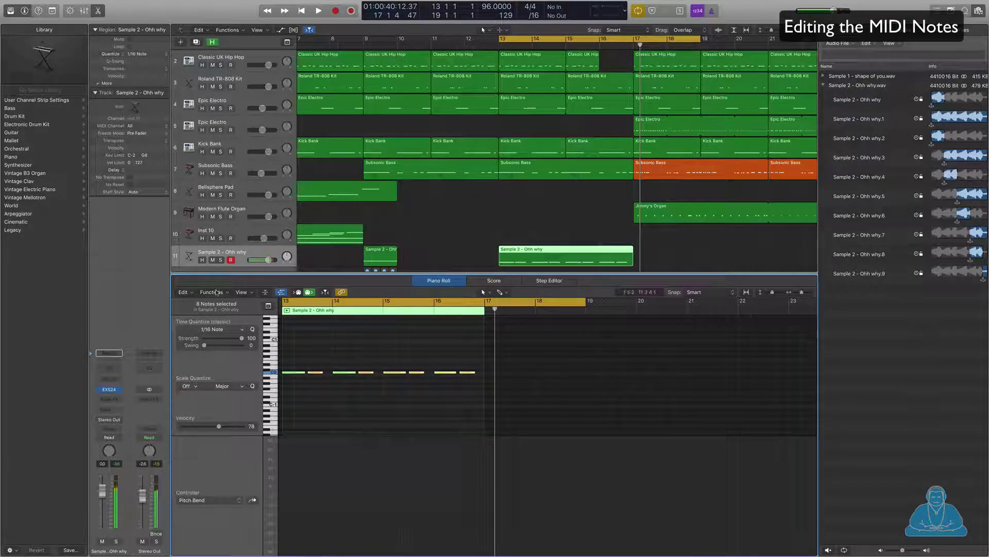
pyautogui.click(216, 292)
pyautogui.moveTo(220, 364)
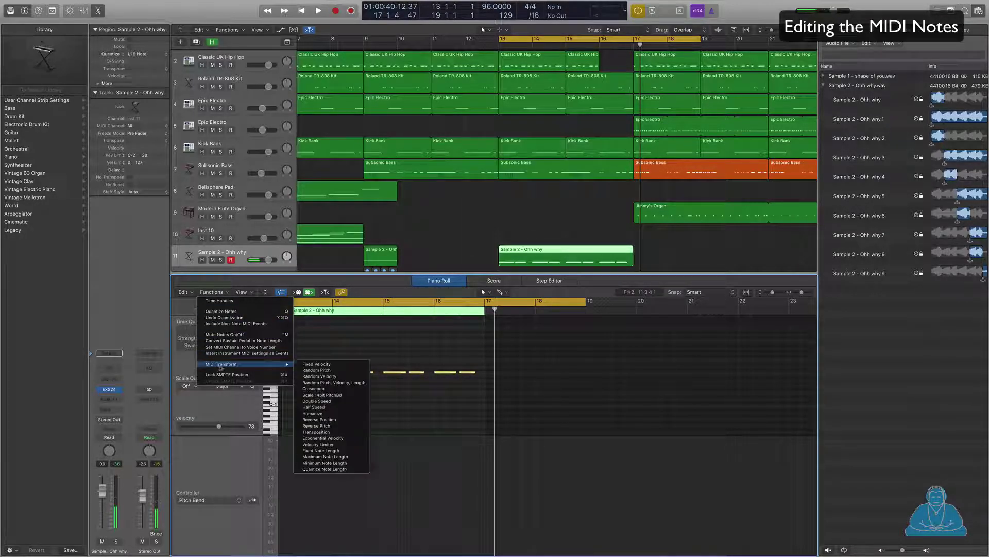
pyautogui.click(320, 364)
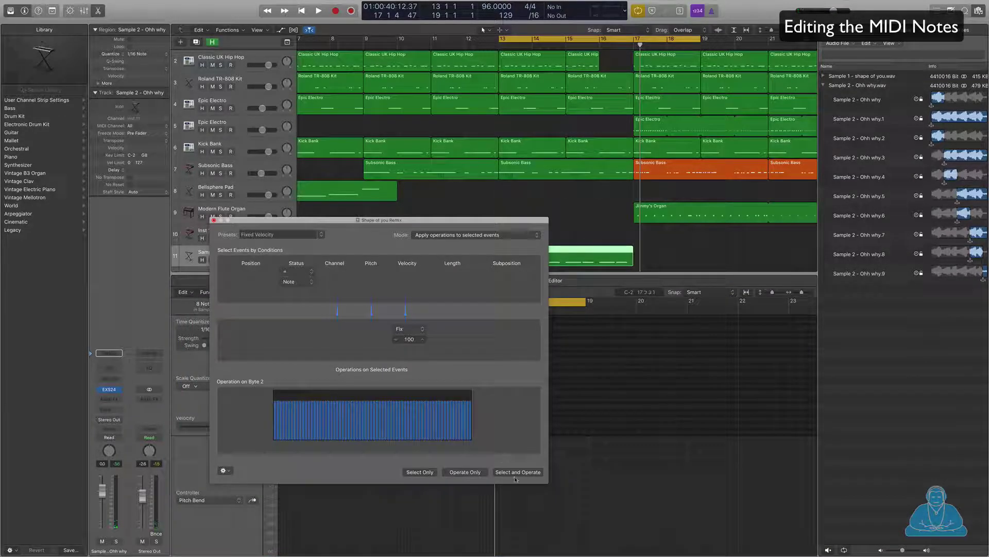
pyautogui.click(214, 221)
pyautogui.press('space')
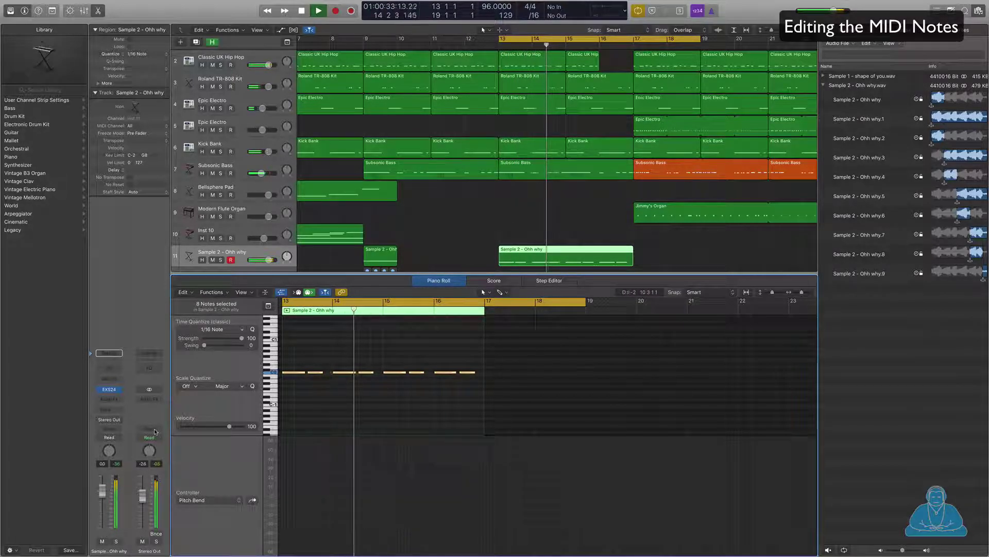
pyautogui.press('space')
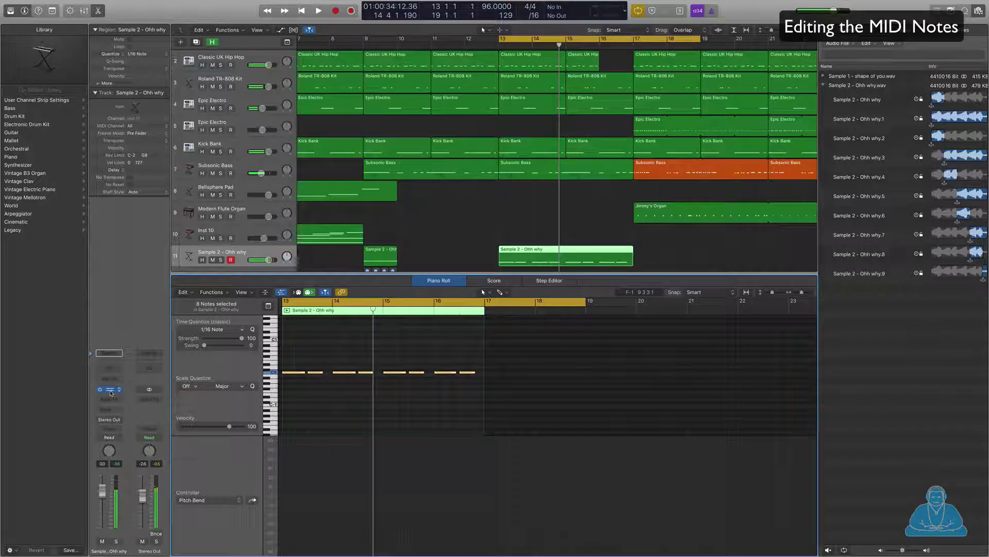
# In the sampler track's EXS24, raise the attack and release of ENV 2 and switch on the filter.
pyautogui.click(110, 390)
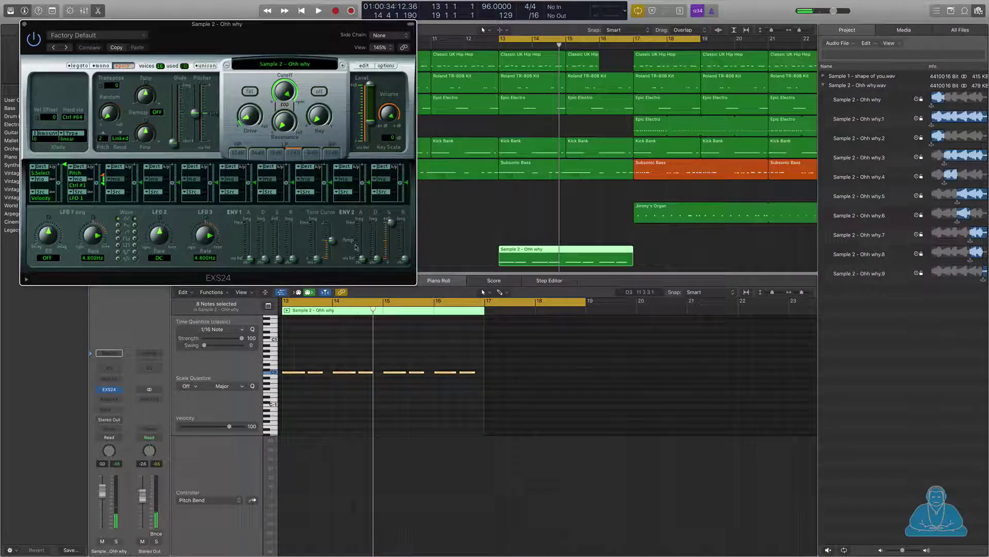
pyautogui.moveTo(408, 264); pyautogui.dragTo(407, 253)
pyautogui.press('space')
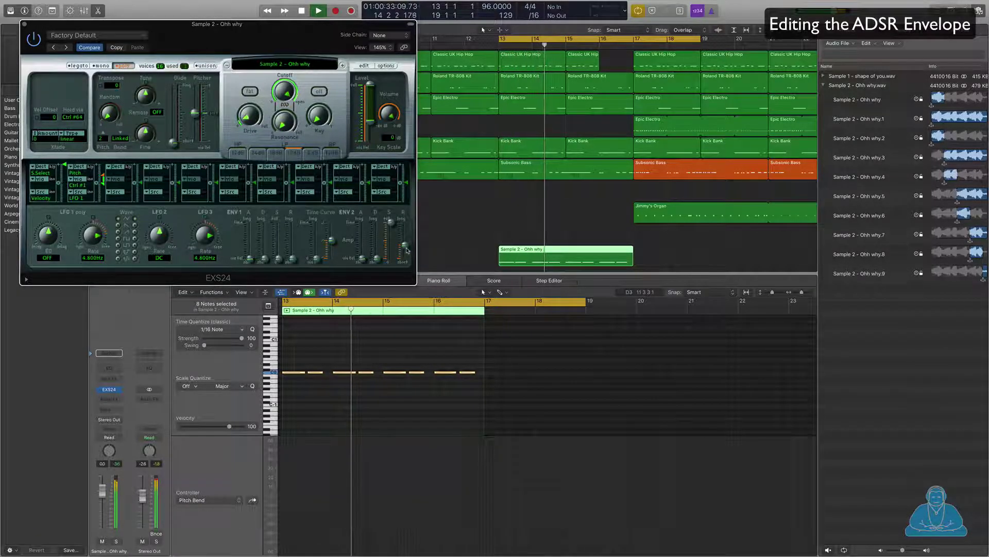
pyautogui.press('space')
pyautogui.press('space')
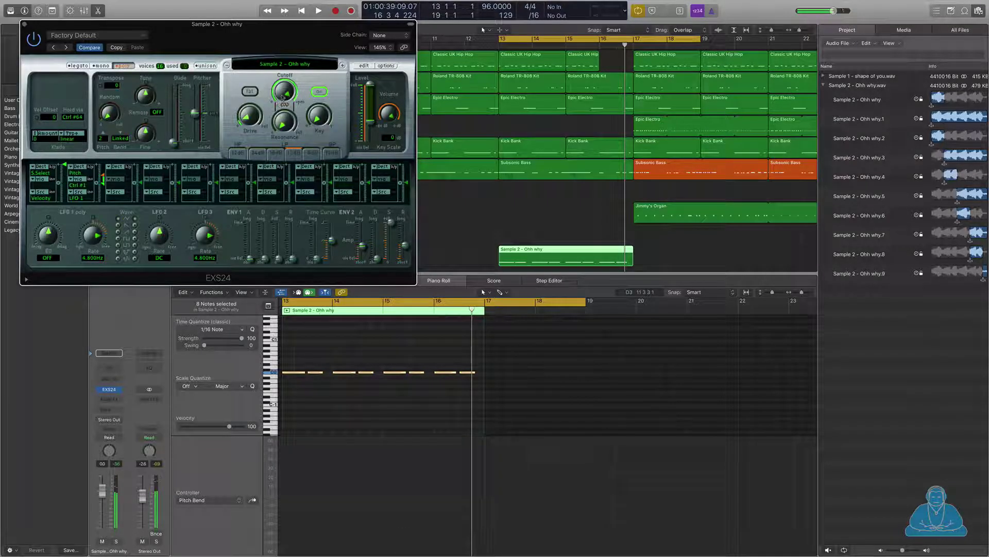
# Raise the filter resonance and try sweeping the cutoff during playback.
pyautogui.press('space')
pyautogui.moveTo(285, 95)
pyautogui.mouseDown()
pyautogui.moveTo(289, 118)
pyautogui.moveTo(291, 103)
pyautogui.mouseUp()
pyautogui.press('space')
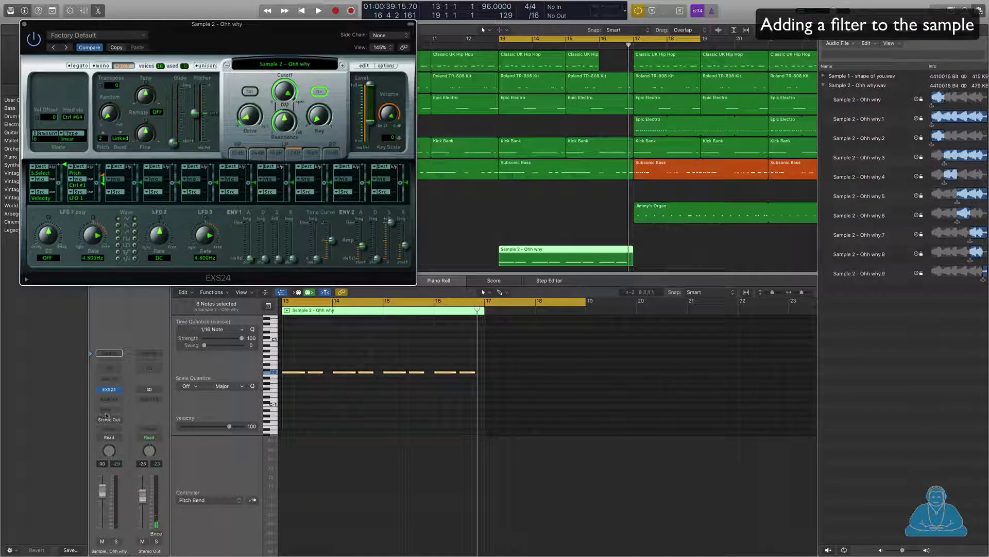
# Set the sampler track's automation to Latch and record an upward filter cutoff sweep over the part from bar 13.
pyautogui.click(119, 438)
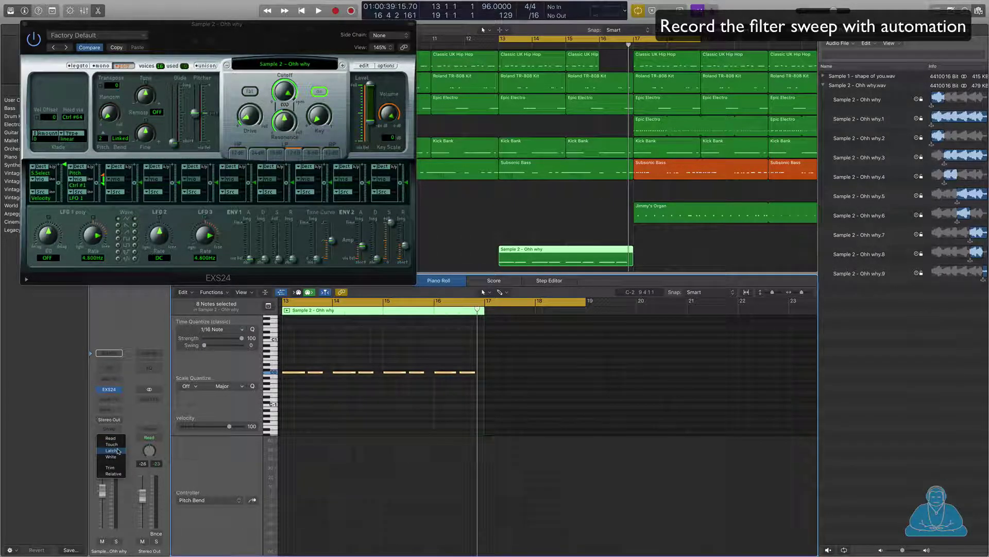
pyautogui.click(118, 450)
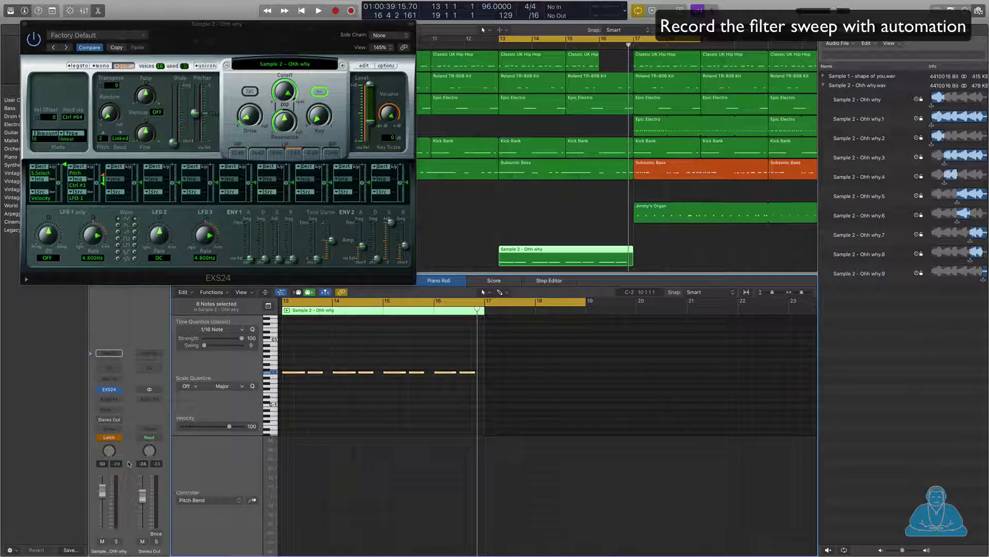
pyautogui.moveTo(285, 97); pyautogui.dragTo(287, 142)
pyautogui.press('space')
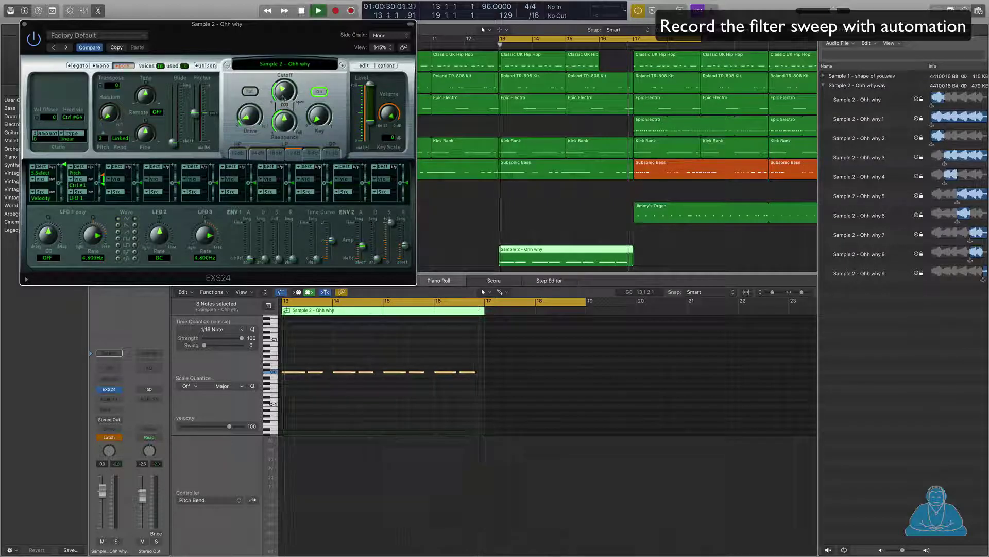
pyautogui.moveTo(283, 94); pyautogui.dragTo(283, 50)
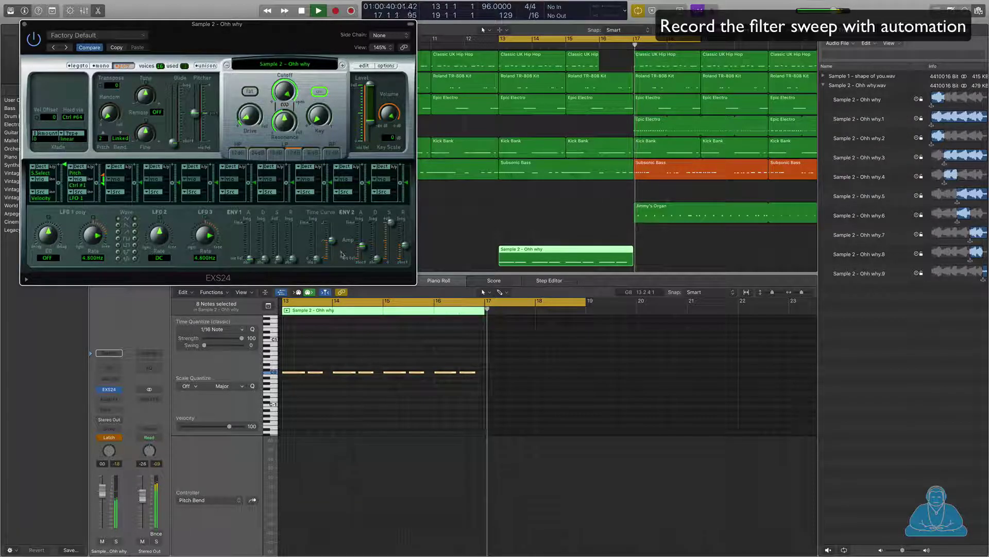
pyautogui.press('space')
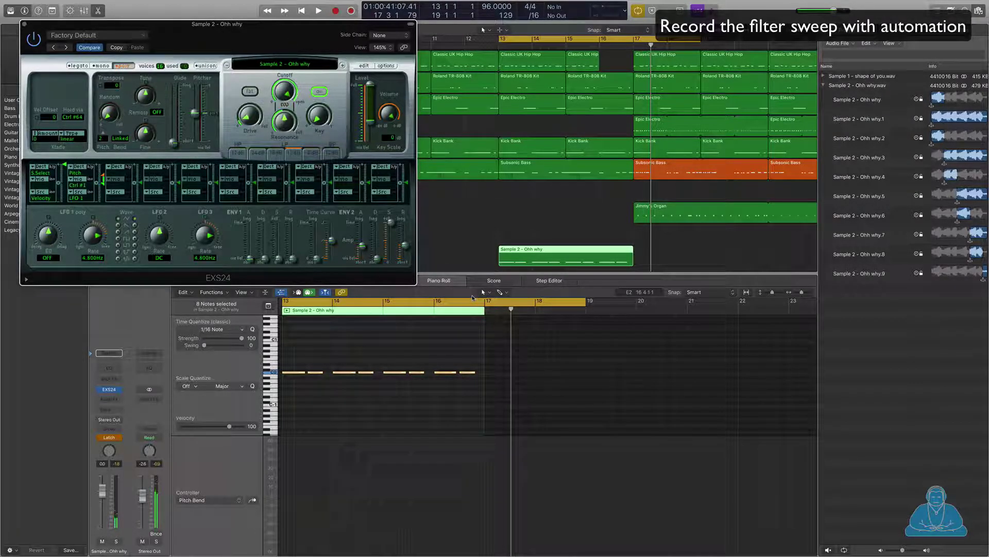
# Set the sampler track's automation mode to Read and play back the recorded filter sweep.
pyautogui.click(110, 438)
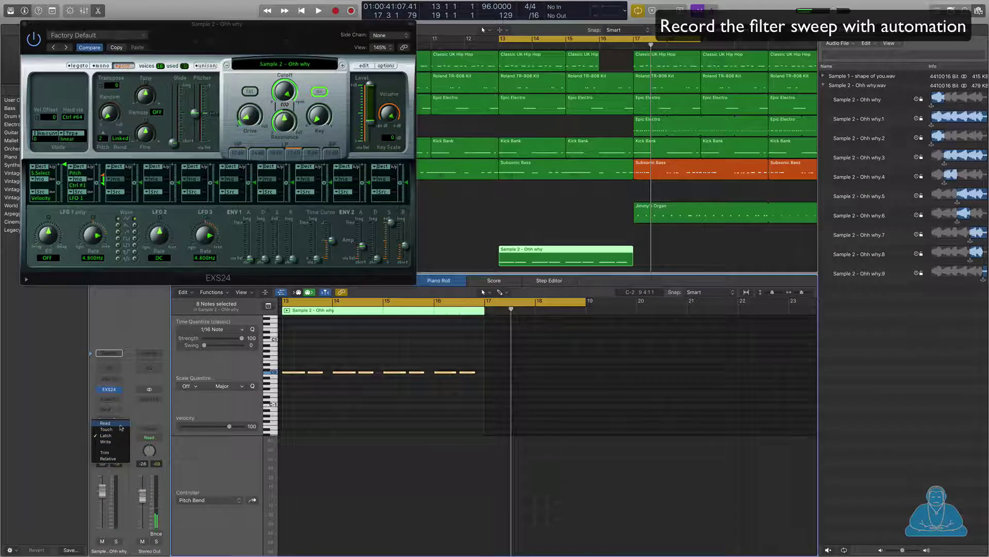
pyautogui.click(109, 424)
pyautogui.press('space')
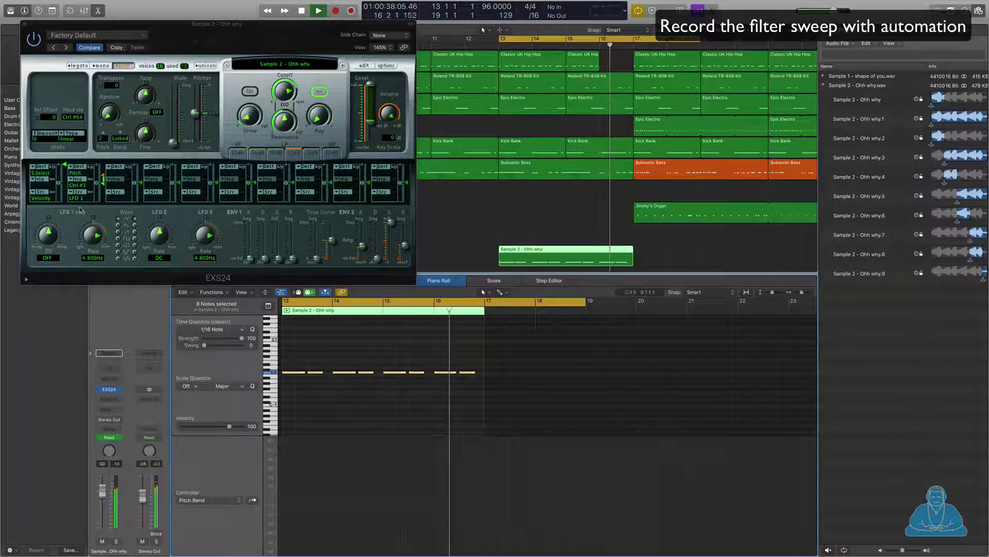
# Stop playback and close the EXS24 window, the project browser and the Piano Roll.
pyautogui.click(308, 117)
pyautogui.press('super+w')
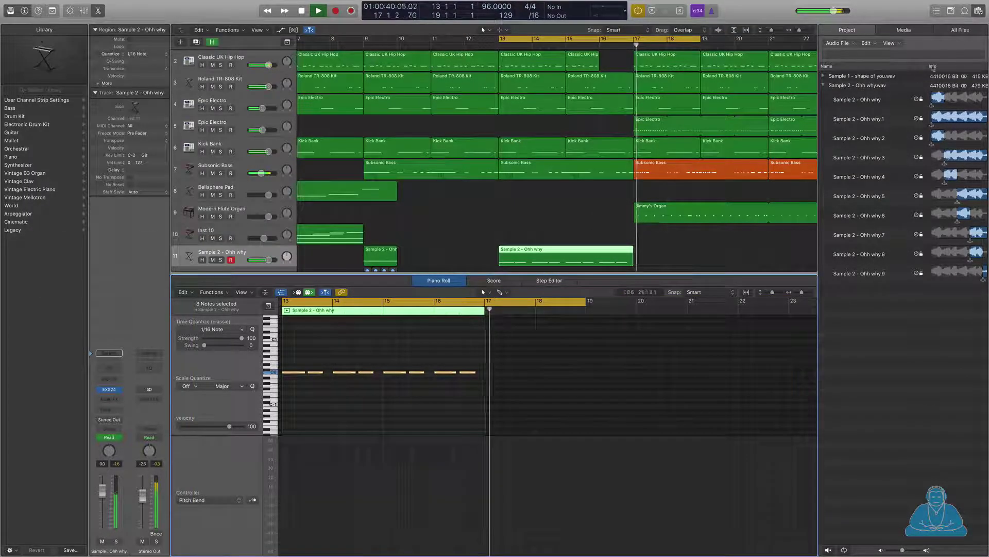
pyautogui.press('space')
pyautogui.press('f')
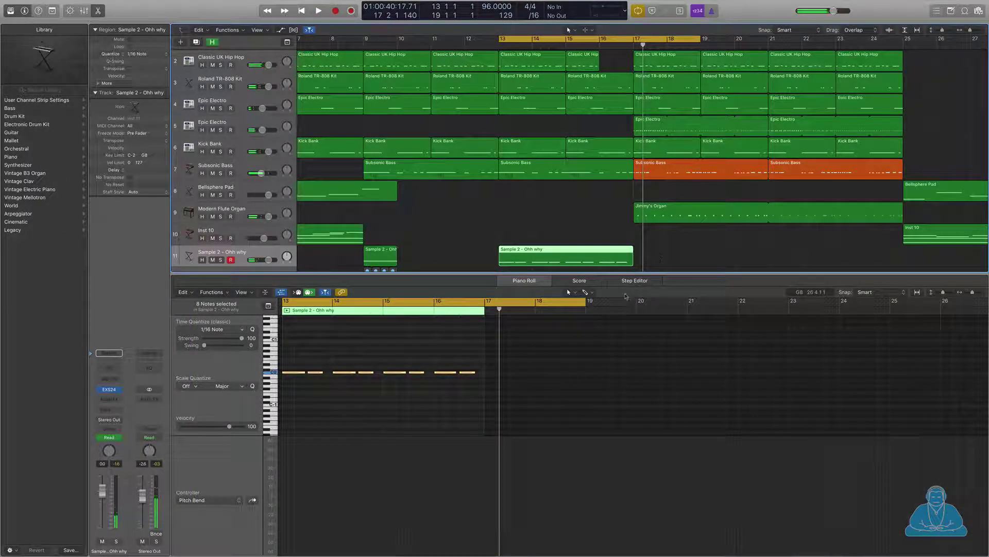
pyautogui.press('e')
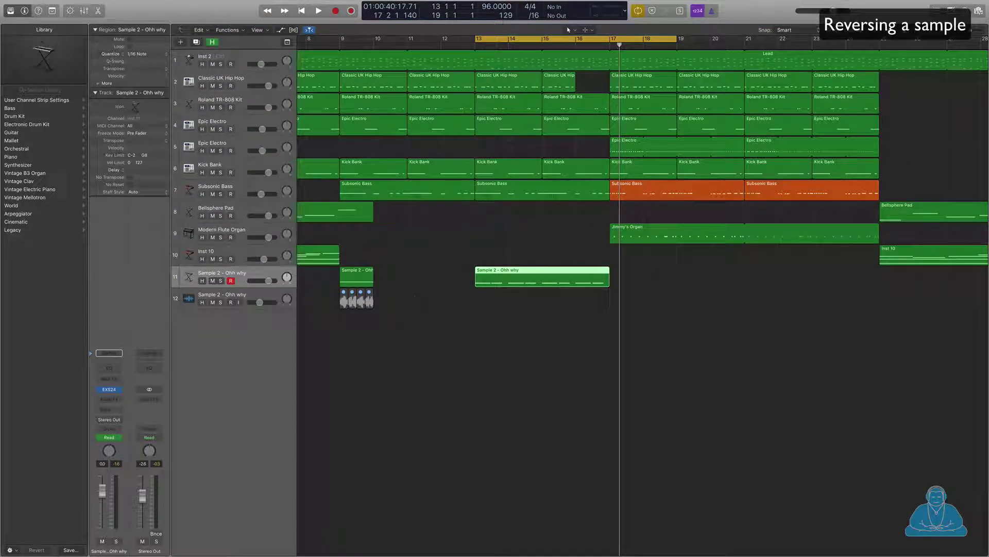
# Open the short sampler region at bar 9 and turn on Reverse for the D#1 zone in the EXS24 Instrument Editor.
pyautogui.click(357, 273)
pyautogui.doubleClick(356, 273)
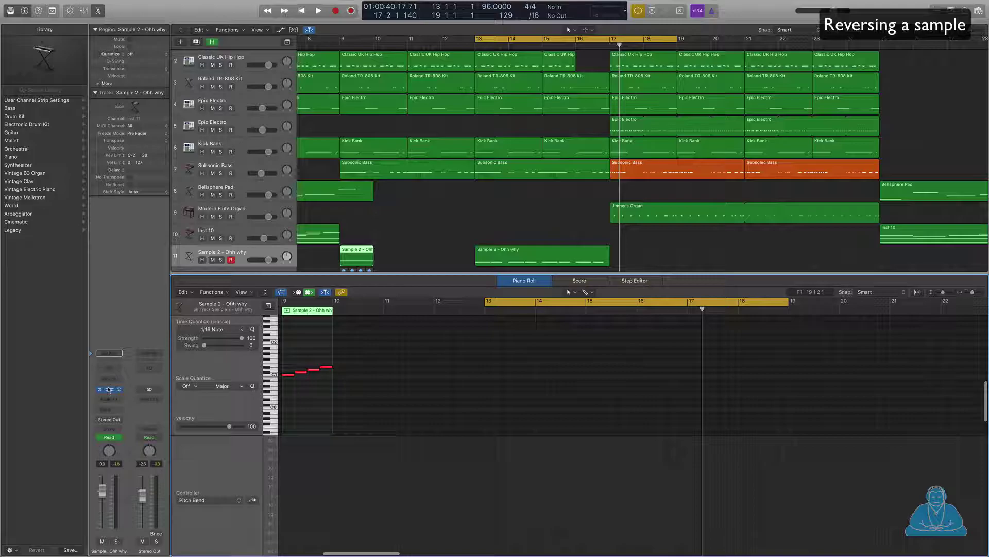
pyautogui.click(112, 390)
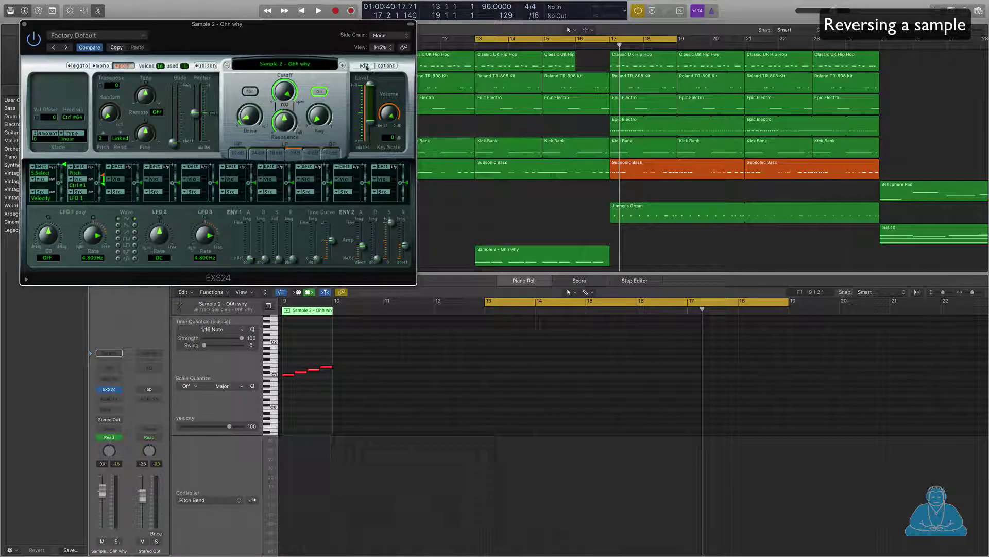
pyautogui.click(364, 66)
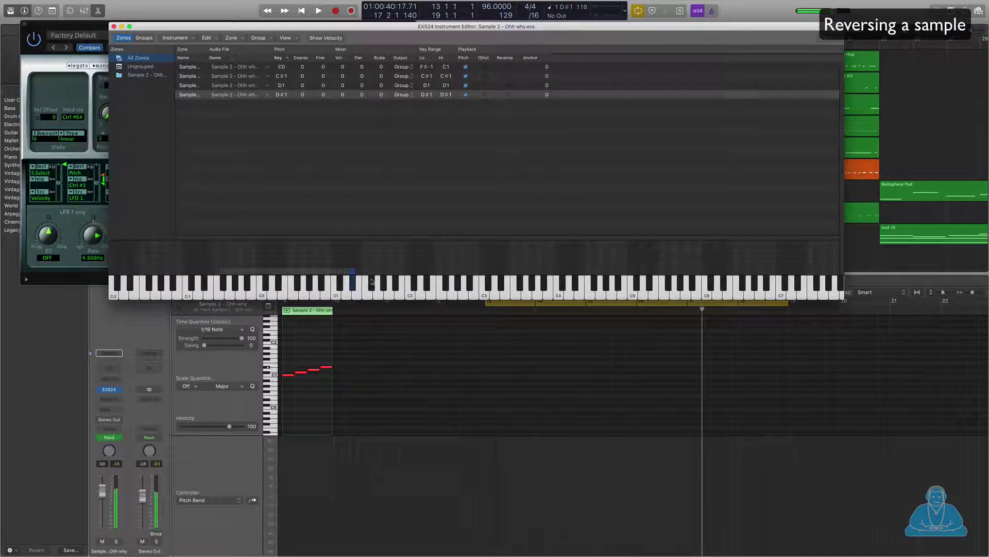
pyautogui.click(509, 96)
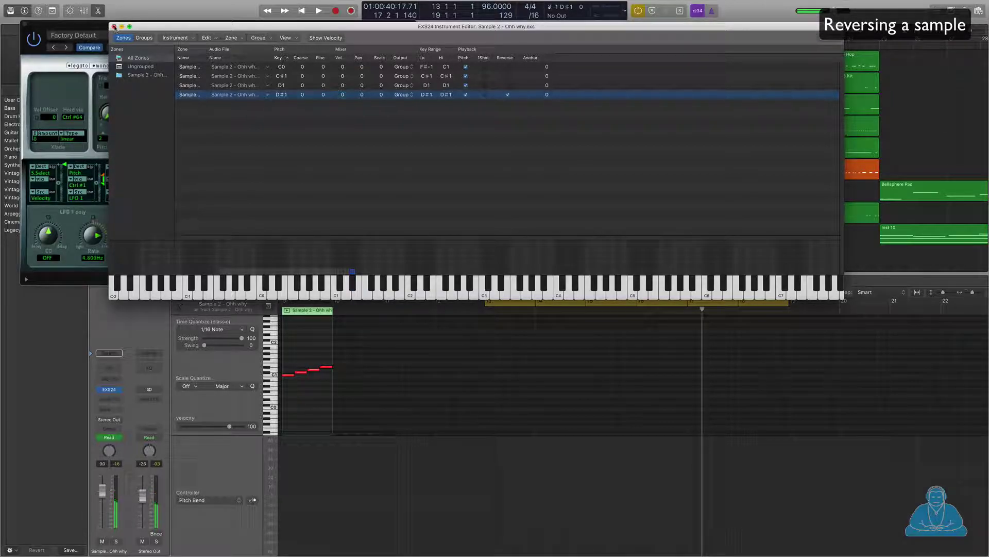
# Close the Instrument Editor and the EXS24 window, and bring the sampler tracks into view in the arrangement.
pyautogui.click(115, 27)
pyautogui.click(540, 70)
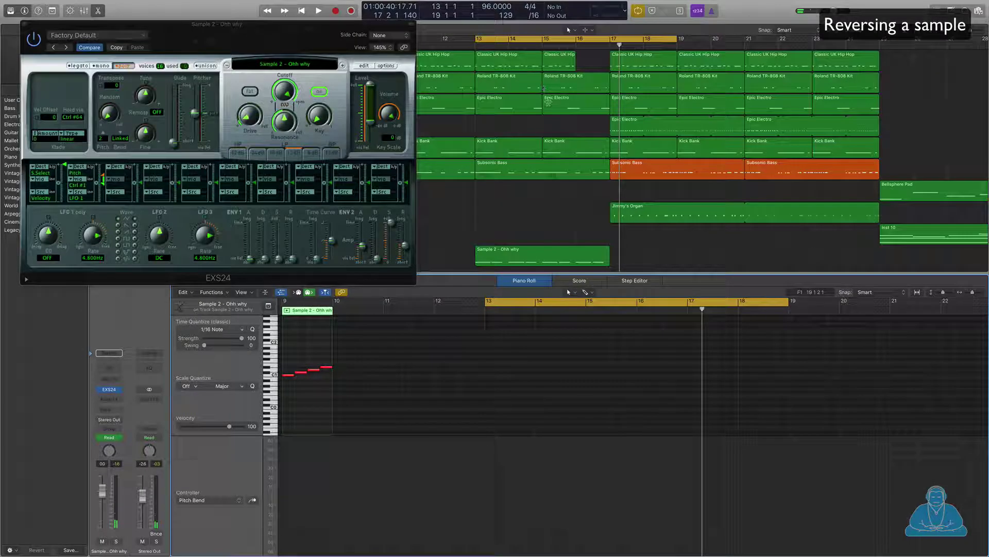
pyautogui.click(26, 26)
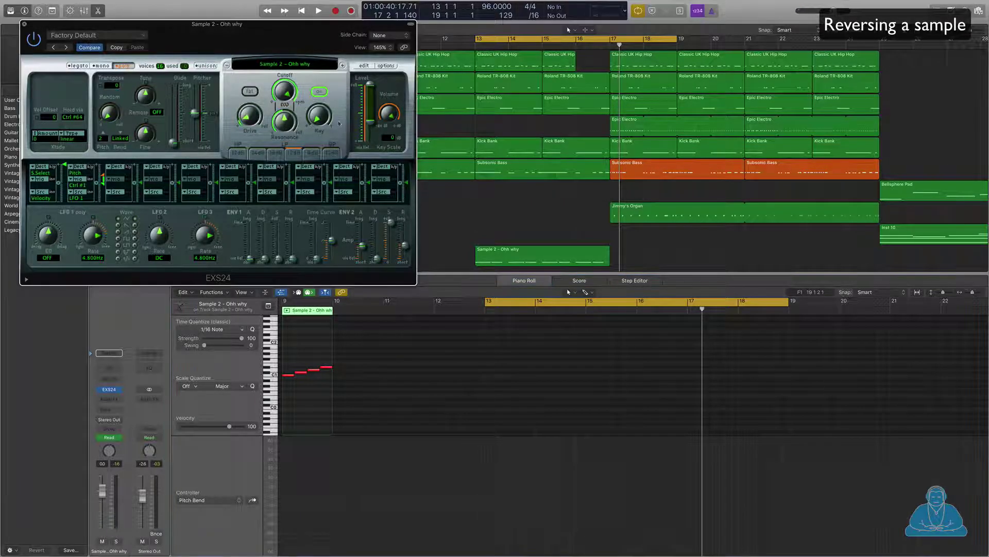
pyautogui.scroll(-2, 350, 162)
pyautogui.scroll(1, 350, 162)
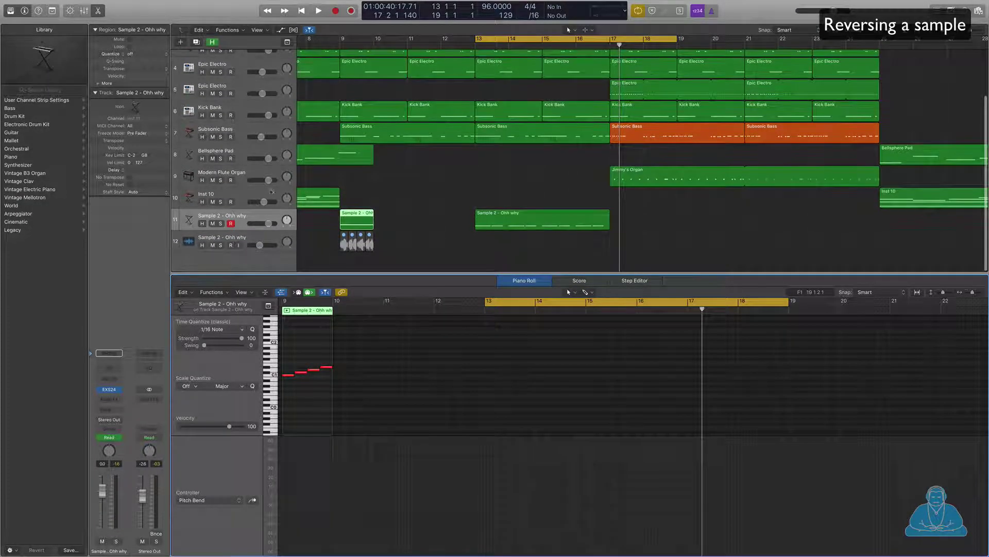
# Duplicate the "Sample 2 - Ohh why" sampler track and insert a stereo Echo on the copy with 64% feedback and 51% wet level.
pyautogui.click(242, 217)
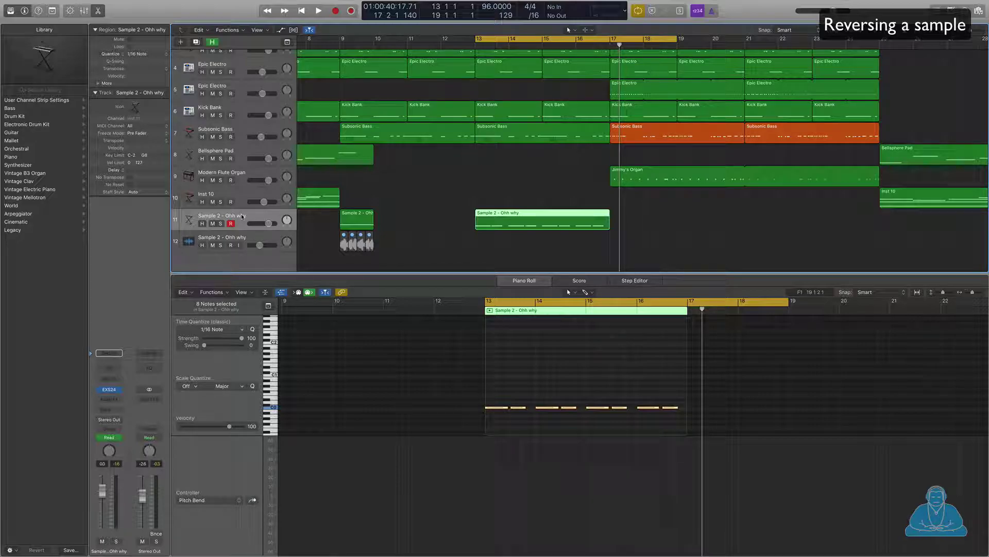
pyautogui.press('super+d')
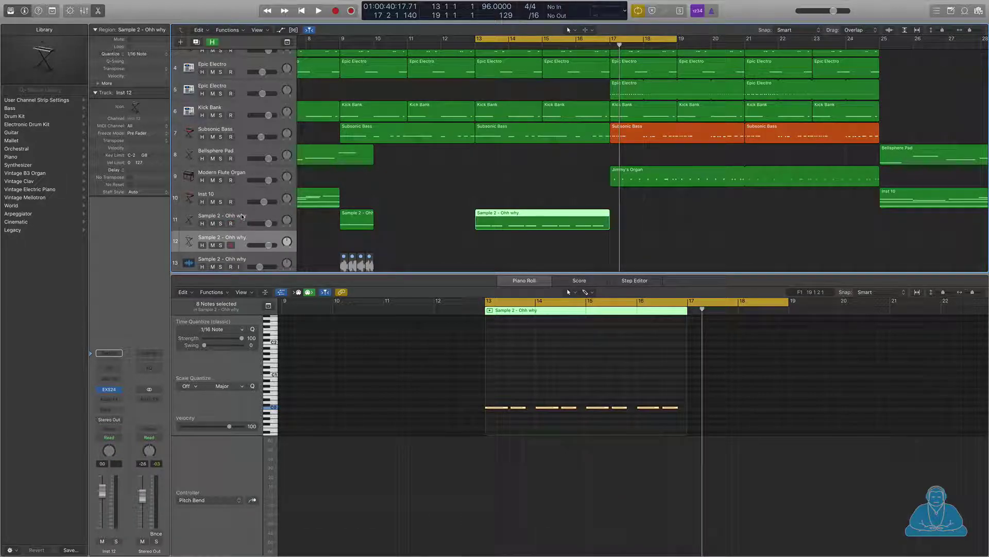
pyautogui.click(118, 399)
pyautogui.moveTo(119, 416)
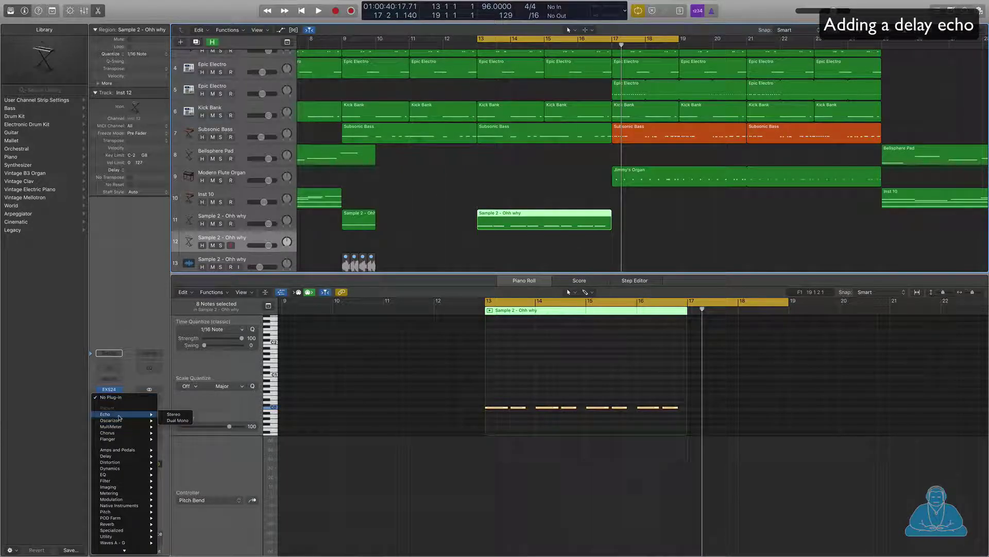
pyautogui.click(168, 415)
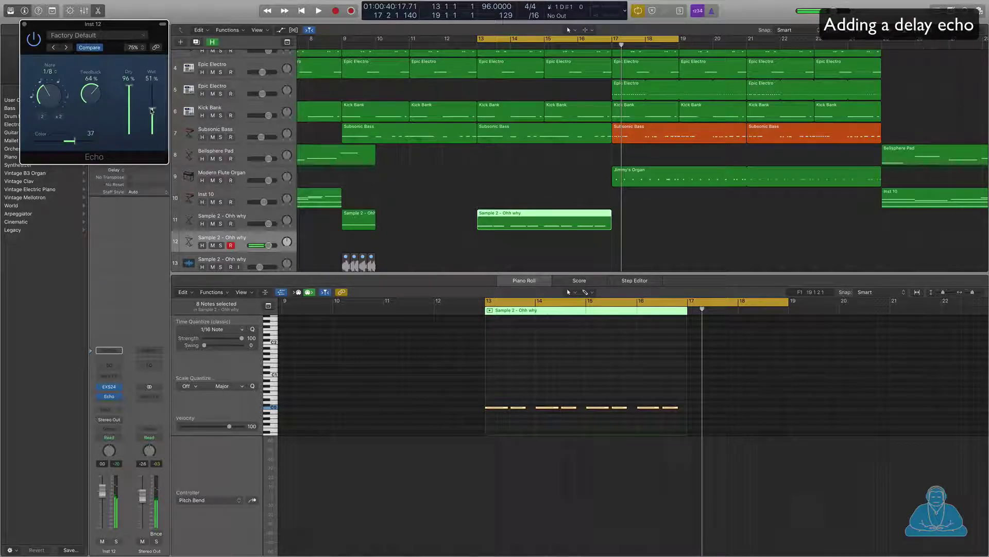
# Record a held note of the reversed slice on the duplicated track in bars 16 and 17, and close the Echo window.
pyautogui.press('space')
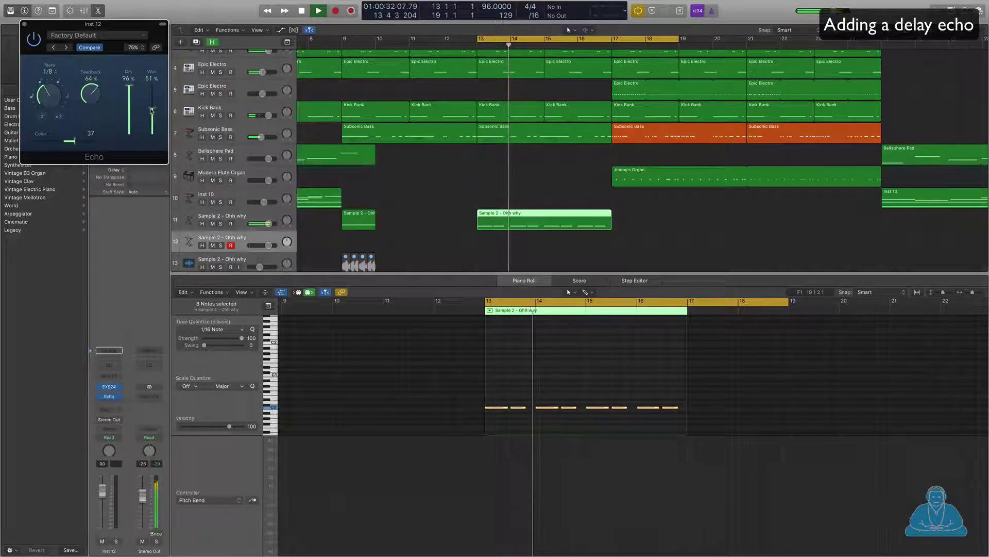
pyautogui.press('r')
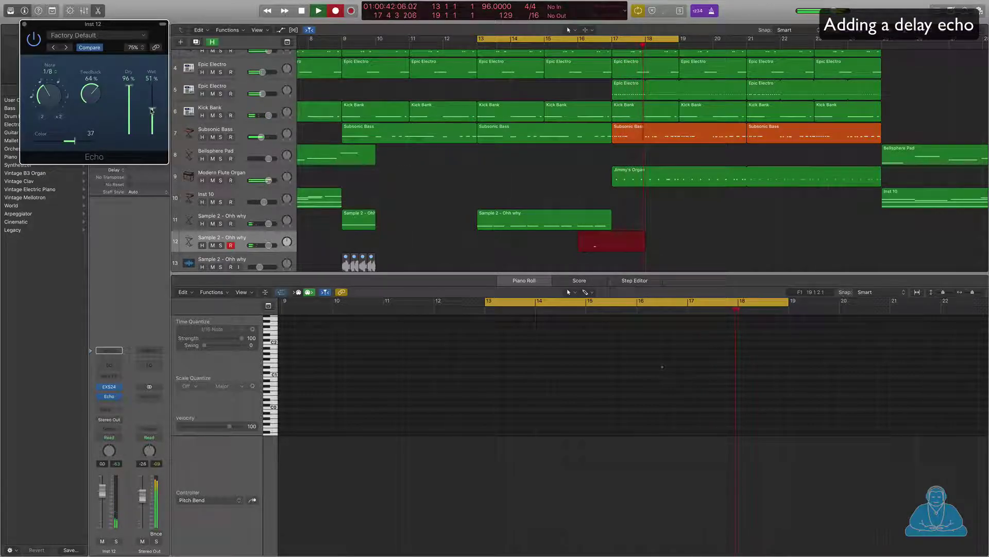
pyautogui.press('space')
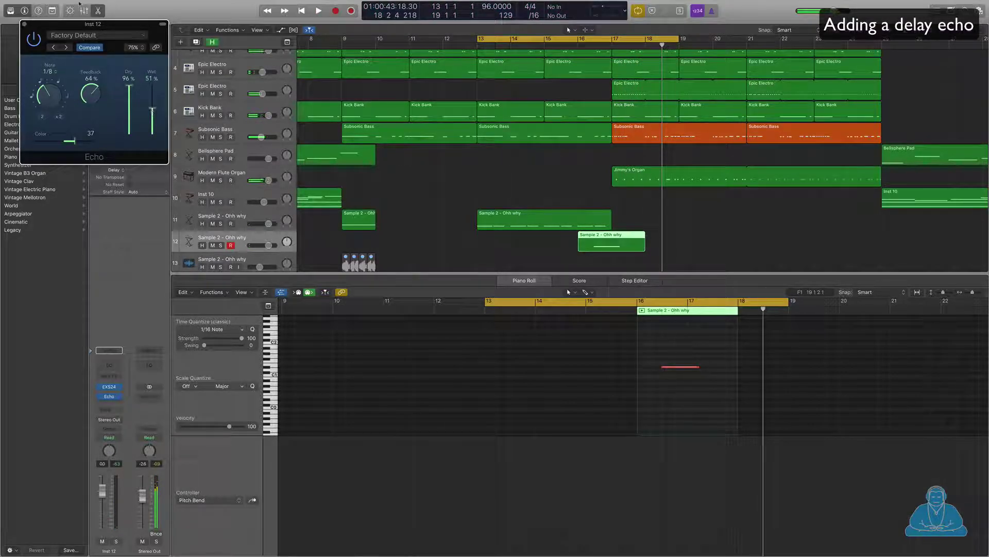
pyautogui.click(24, 25)
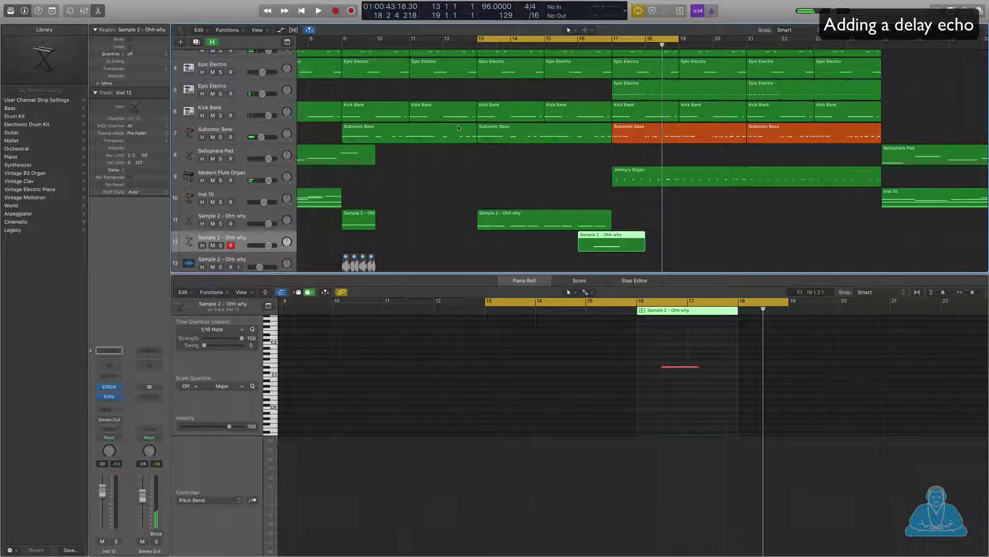
# Zoom out the arrangement and close the Piano Roll to show all the tracks.
pyautogui.keyDown('ctrl'); pyautogui.keyDown('alt'); pyautogui.click(594, 152); pyautogui.keyUp('alt'); pyautogui.keyUp('ctrl')
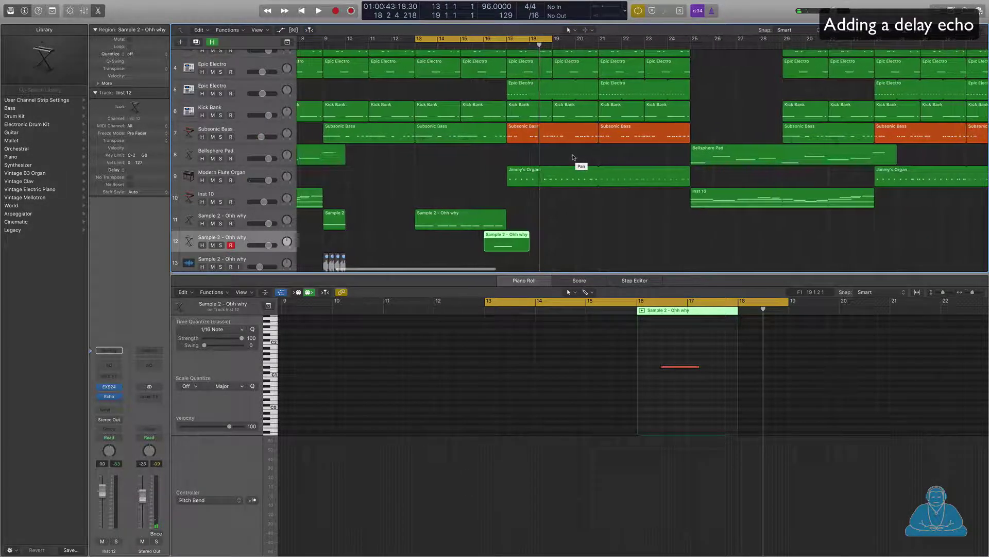
pyautogui.scroll(-1, 570, 248)
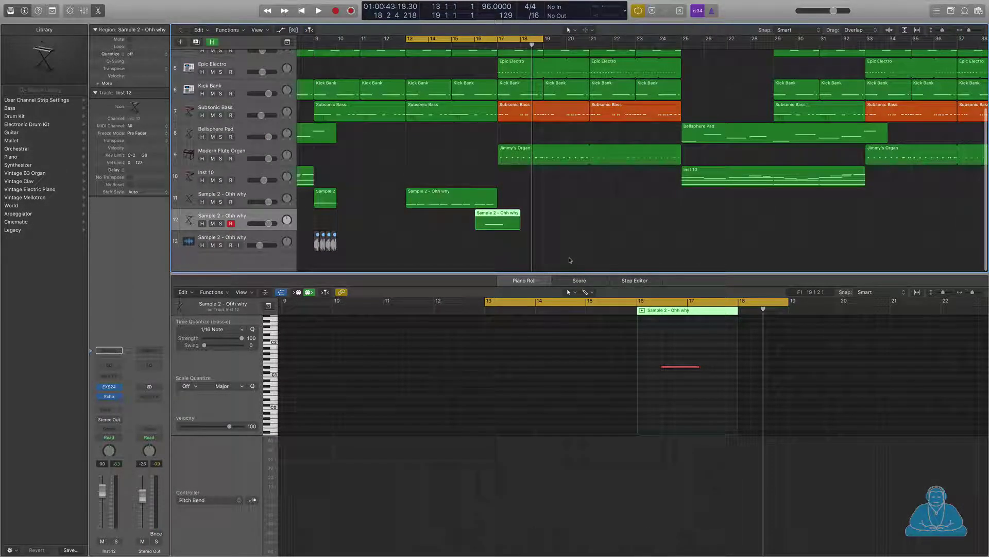
pyautogui.press('e')
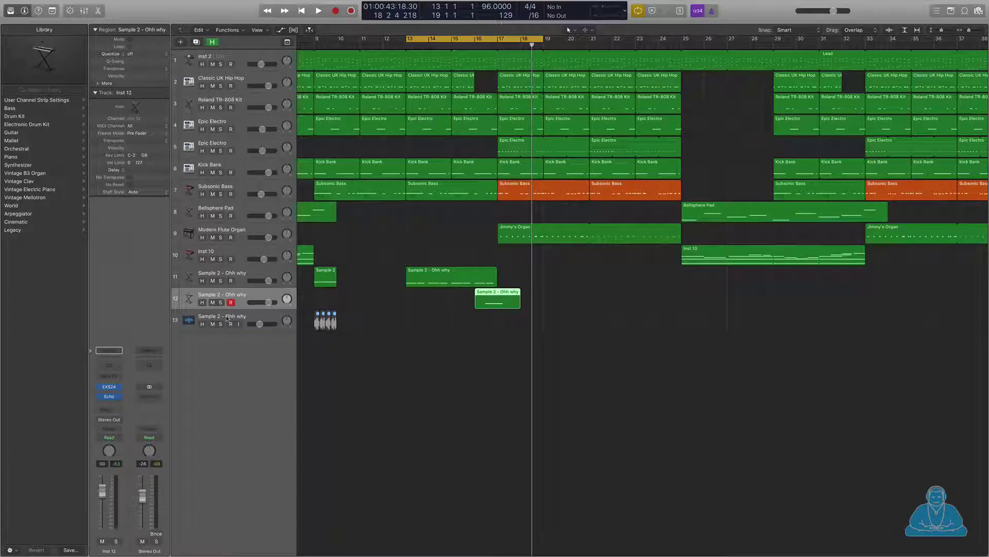
# Add "Sample 1 - shape of you.wav" from the project's audio files at bar 17 on a new audio track.
pyautogui.click(228, 318)
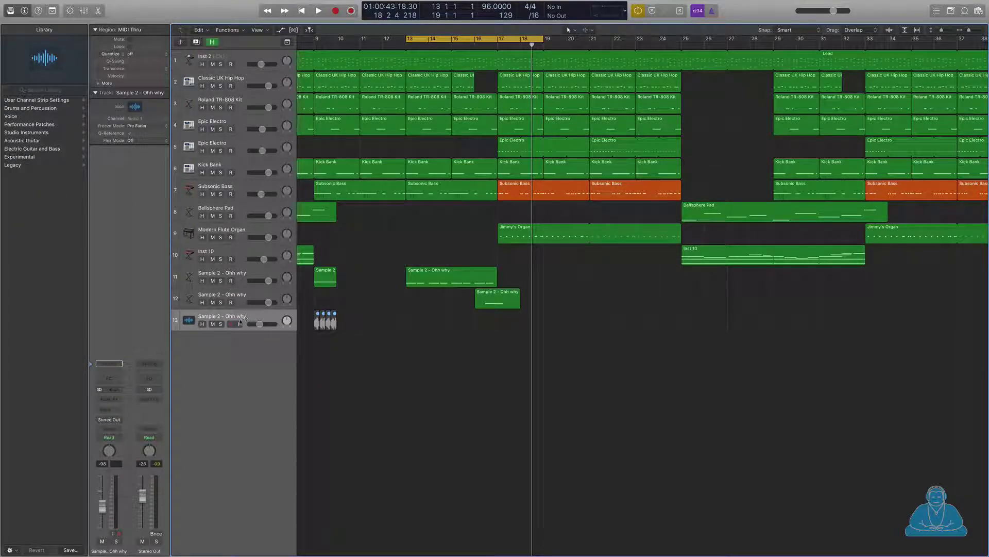
pyautogui.click(977, 11)
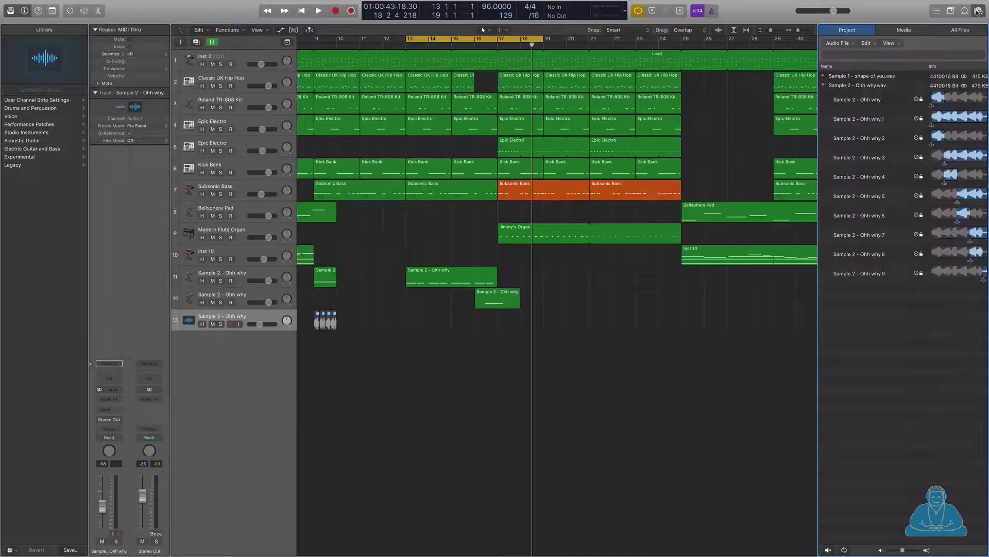
pyautogui.click(824, 85)
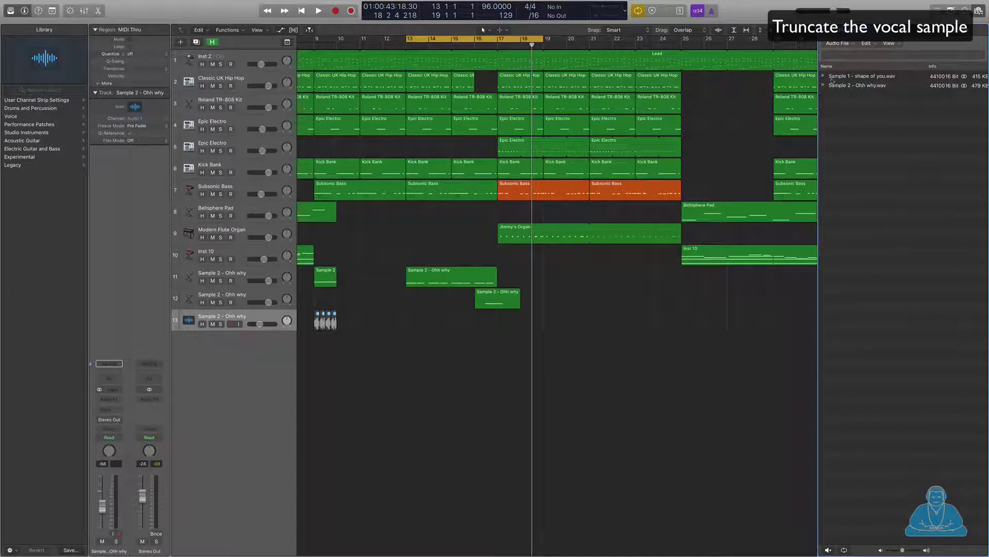
pyautogui.moveTo(833, 78); pyautogui.dragTo(500, 388)
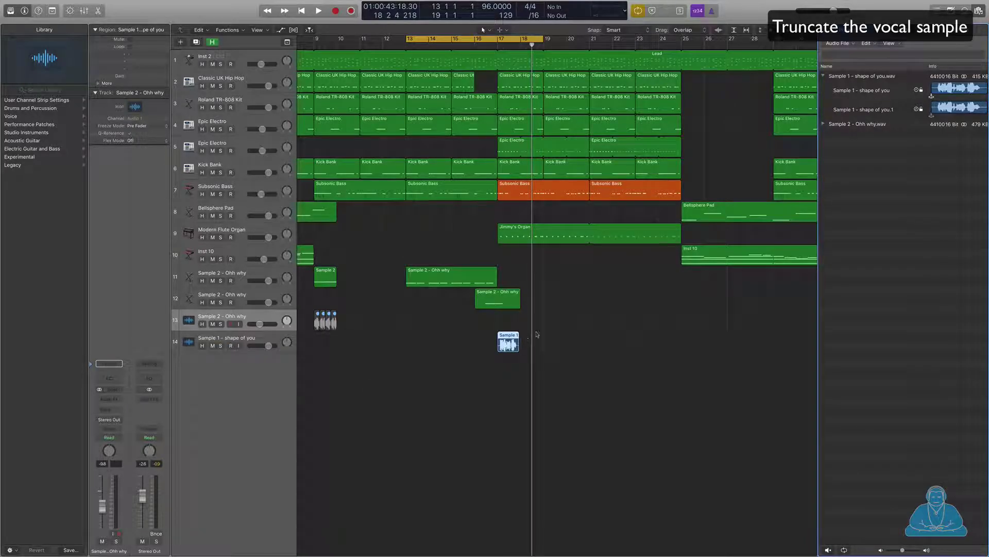
# Solo the new vocal region, turn off Cycle, and audition the sample from bar 17.
pyautogui.scroll(10, 602, 318)
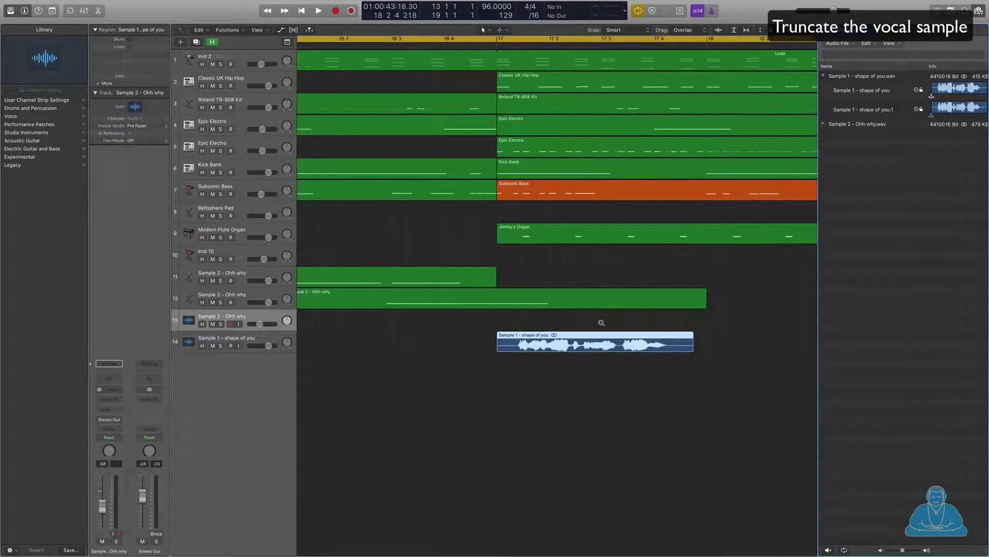
pyautogui.scroll(5, 602, 322)
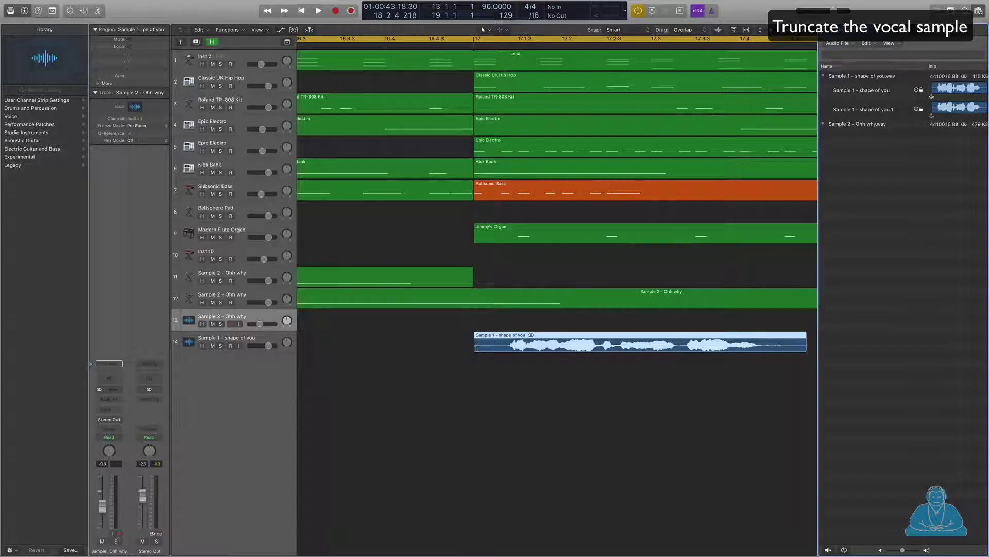
pyautogui.press('s')
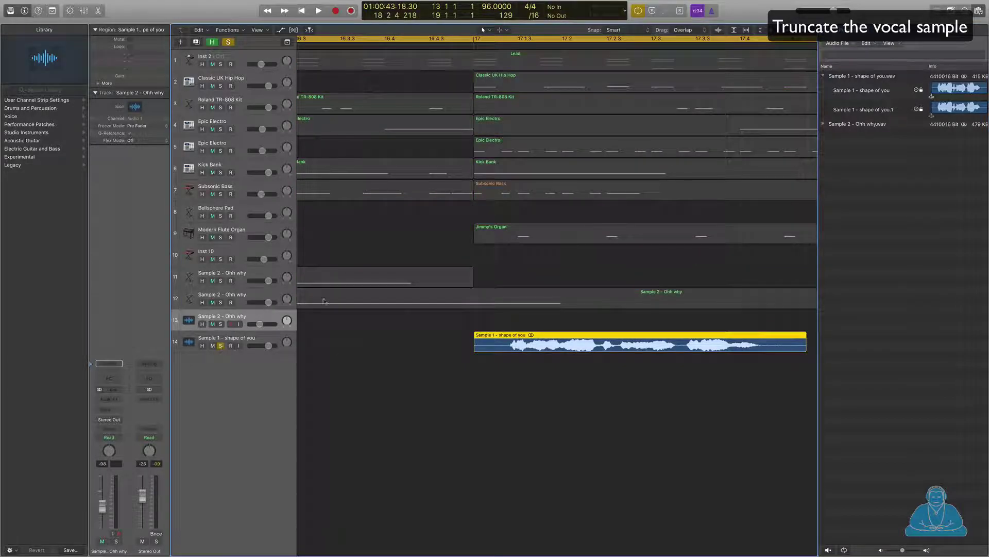
pyautogui.press('c')
pyautogui.click(497, 45)
pyautogui.press('space')
pyautogui.hotkey('alt', ']')
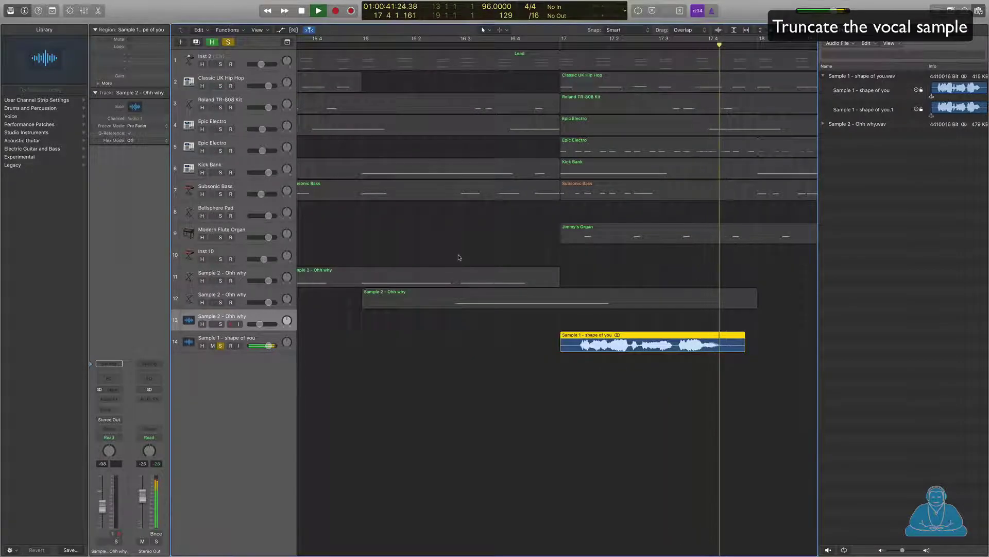
pyautogui.press('space')
# Split the vocal region with the Scissors tool where the vocal starts and between its syllables, making six slices after the leading silence.
pyautogui.press('super+Right')
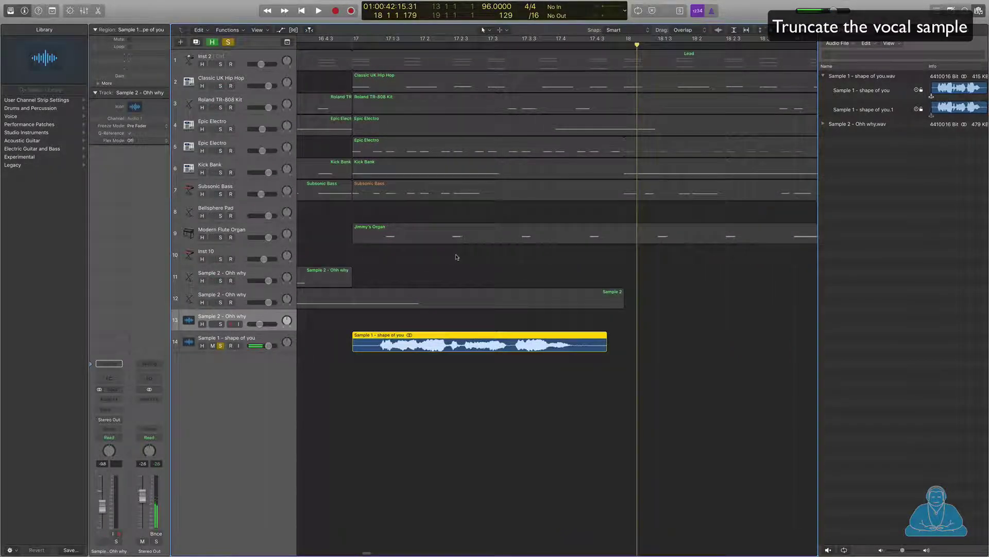
pyautogui.hscroll(-2, 462, 312)
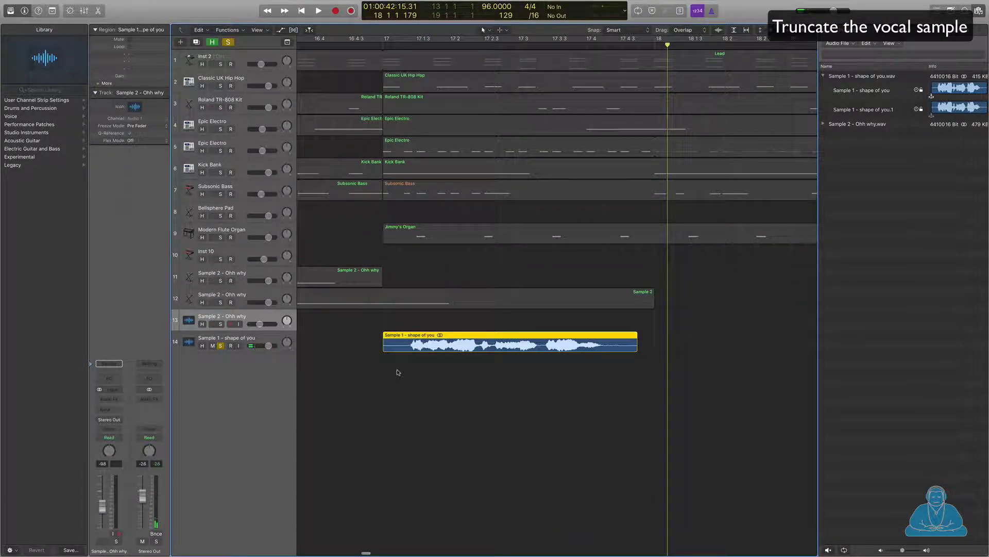
pyautogui.press('t')
pyautogui.click(428, 412)
pyautogui.moveTo(404, 352); pyautogui.dragTo(411, 349)
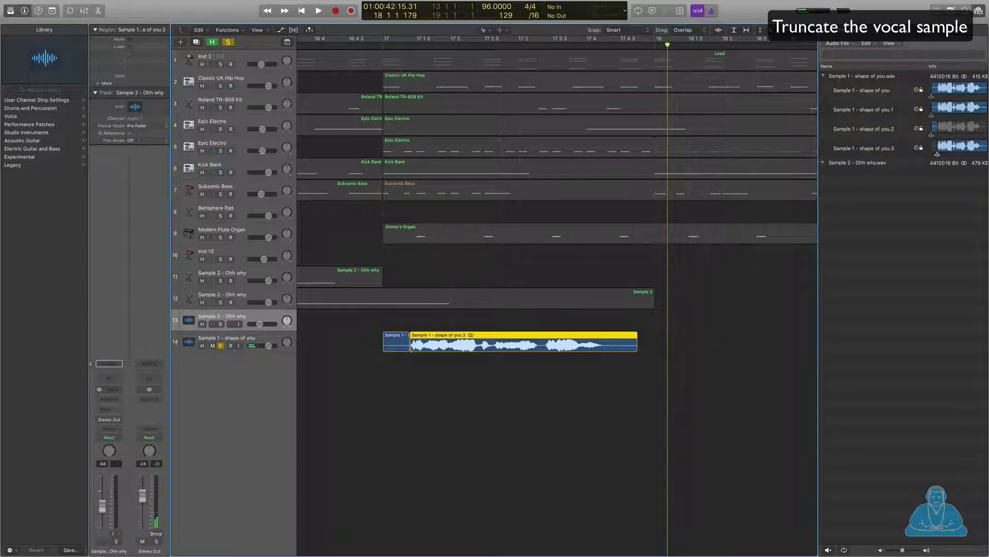
pyautogui.moveTo(479, 344); pyautogui.dragTo(449, 349)
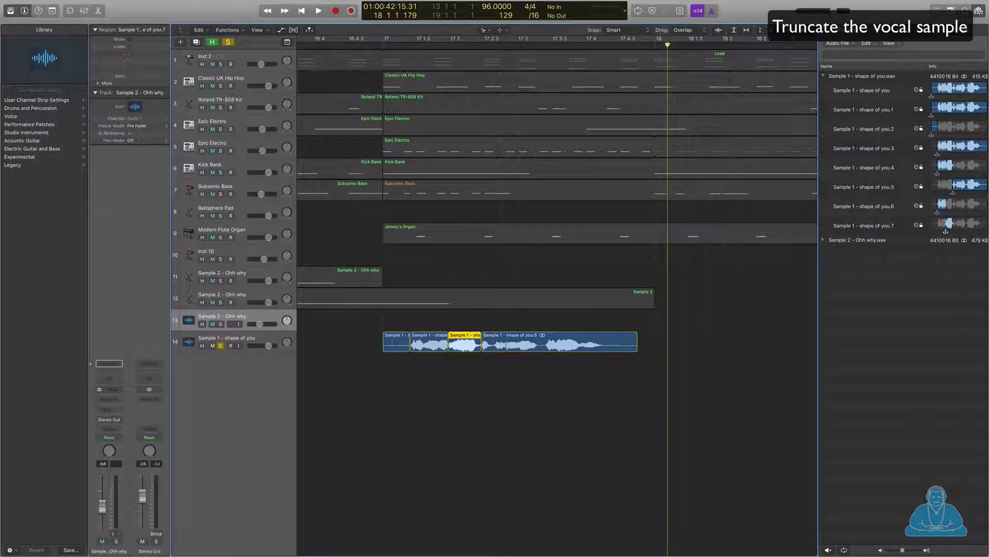
pyautogui.moveTo(546, 346); pyautogui.dragTo(578, 353)
pyautogui.moveTo(495, 348); pyautogui.dragTo(494, 349)
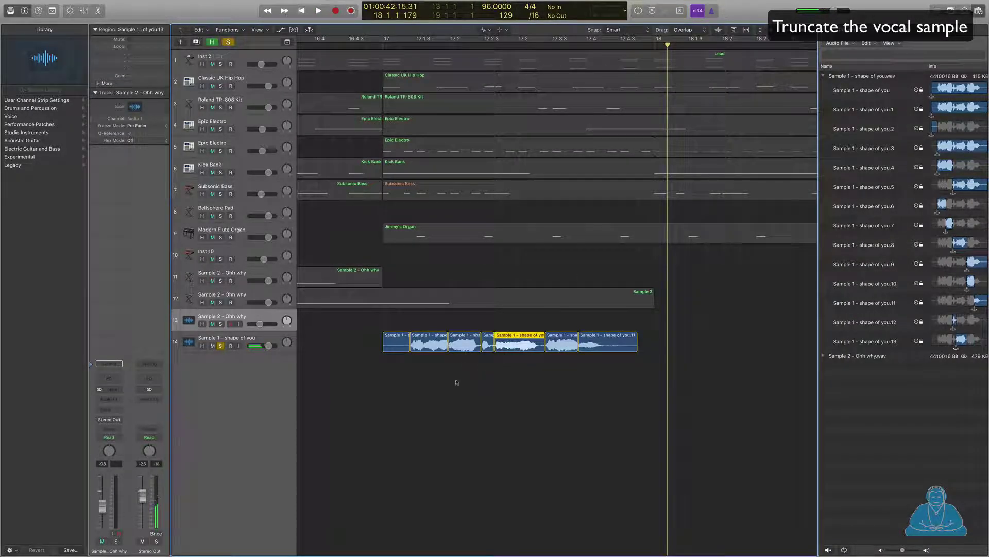
# Switch back to the Pointer tool and delete the silent first piece of the split vocal.
pyautogui.press('t')
pyautogui.click(430, 388)
pyautogui.click(394, 343)
pyautogui.press('Delete')
# Convert the six vocal slices to a new sampler track with zones from regions, and turn off solo on the source audio track.
pyautogui.press('super+a')
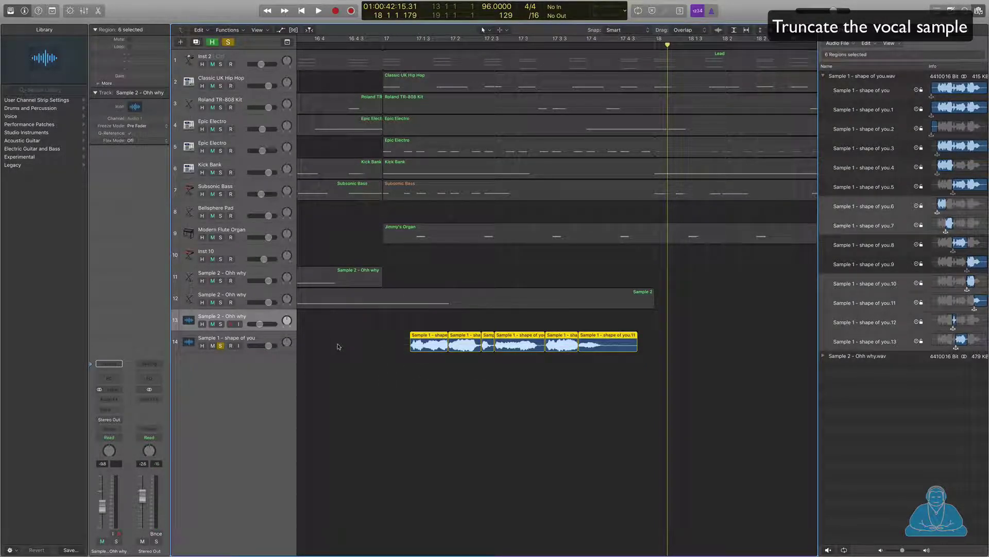
pyautogui.rightClick(433, 340)
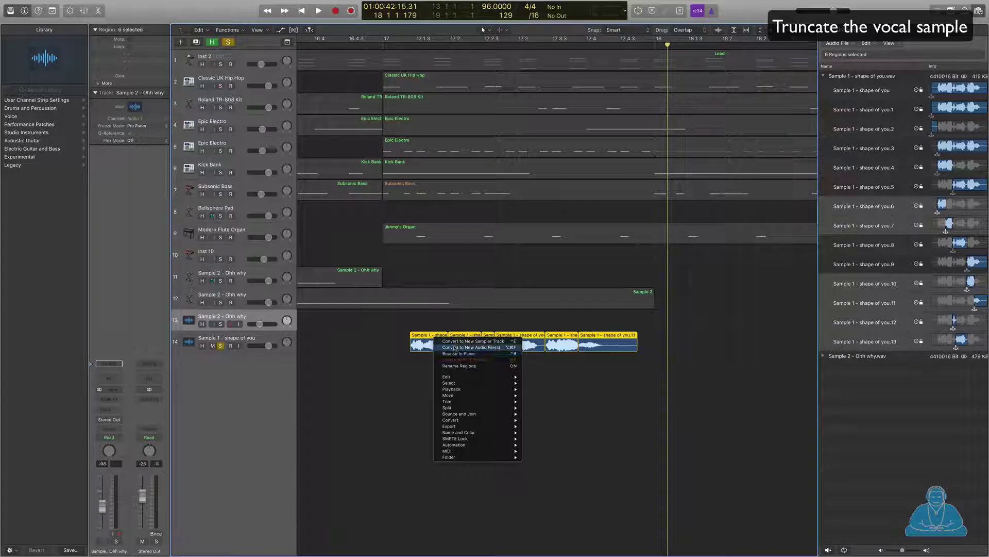
pyautogui.click(456, 341)
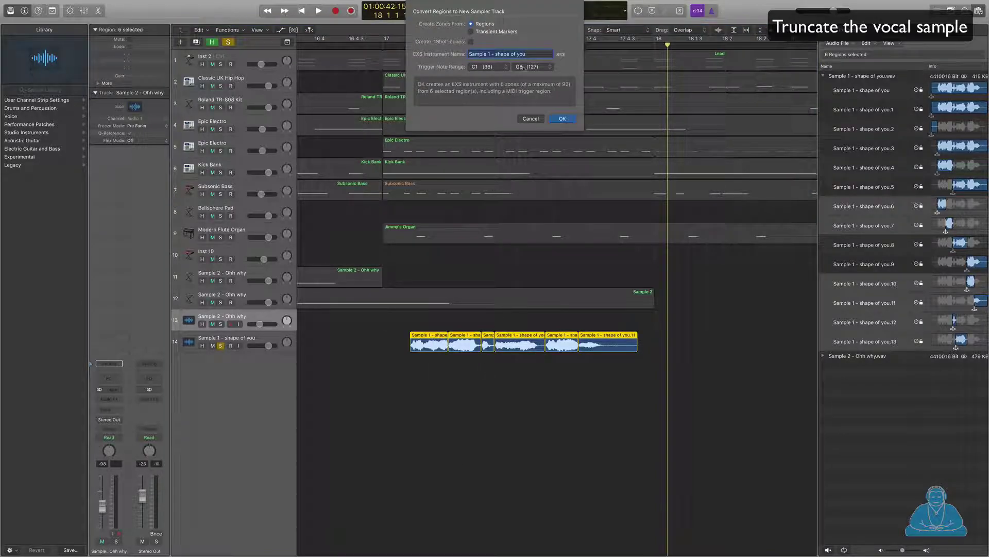
pyautogui.click(564, 119)
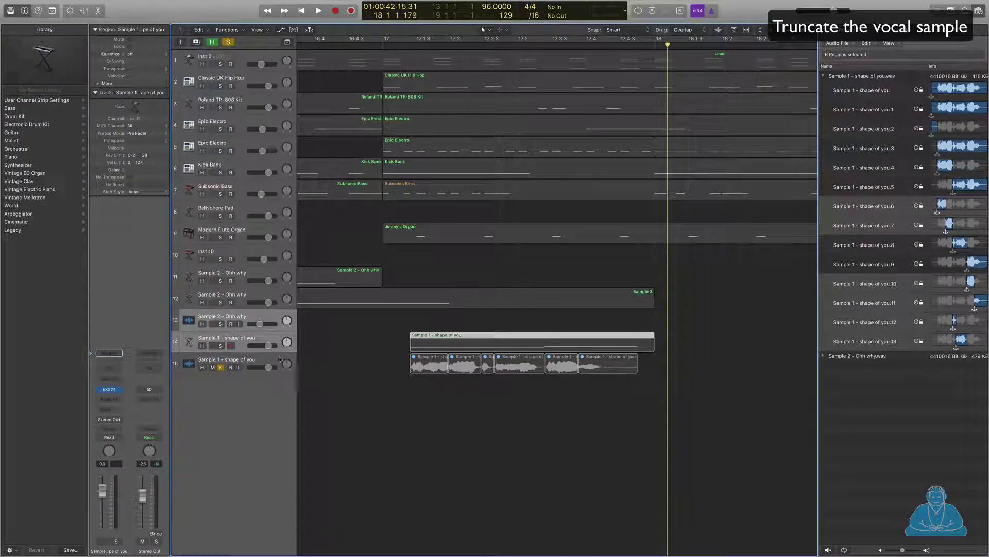
pyautogui.click(222, 368)
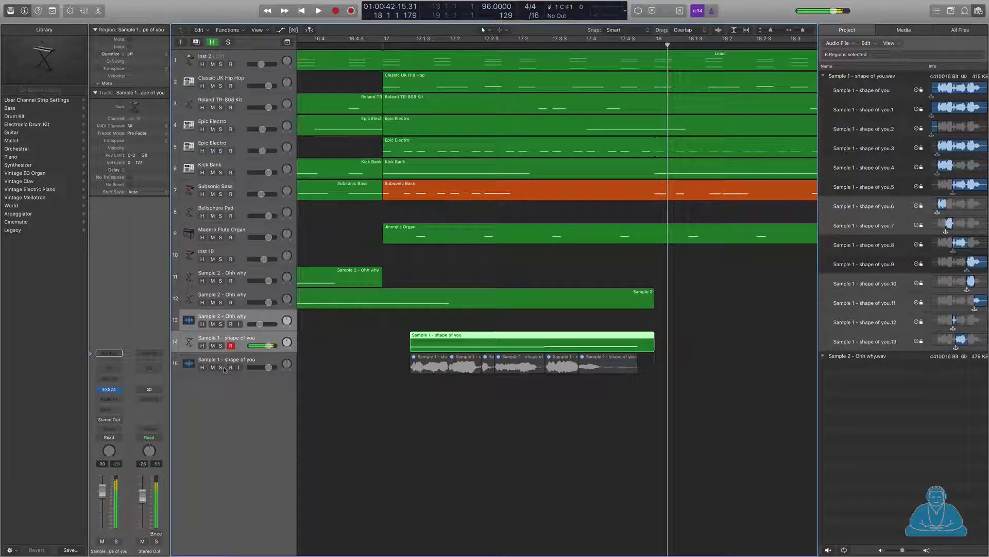
# Open the new sampler track's EXS24 Instrument Editor and show the C#1 zone's slice in the Sample Editor.
pyautogui.click(239, 343)
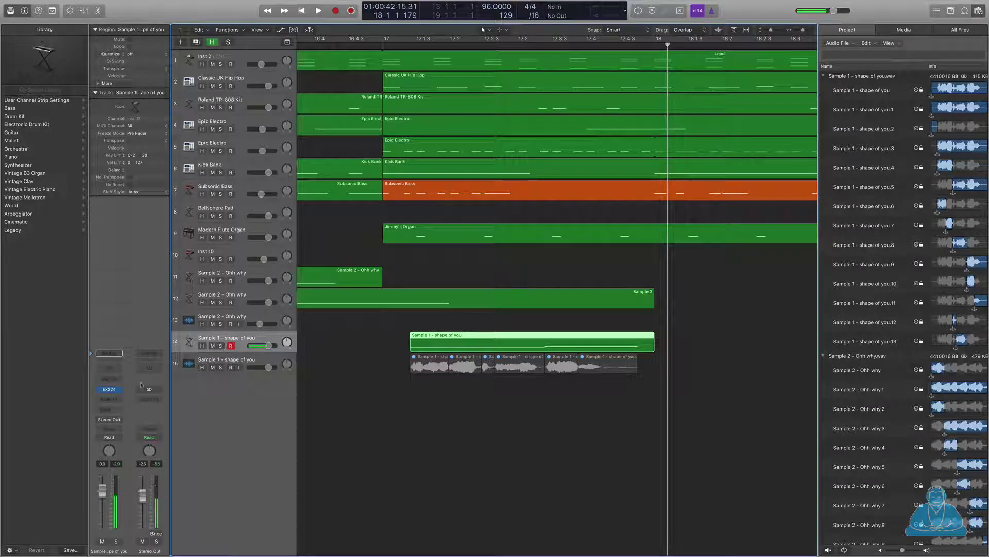
pyautogui.click(110, 390)
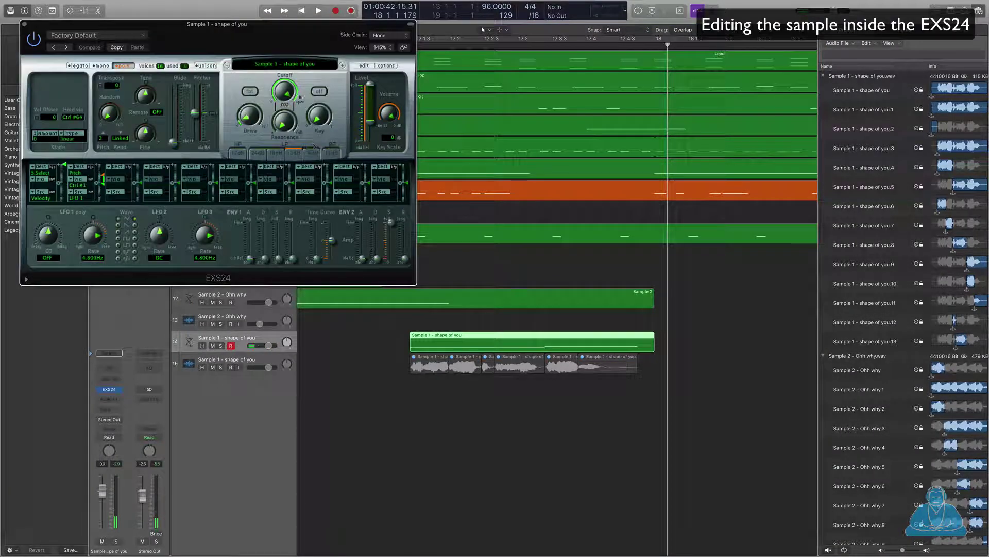
pyautogui.click(363, 66)
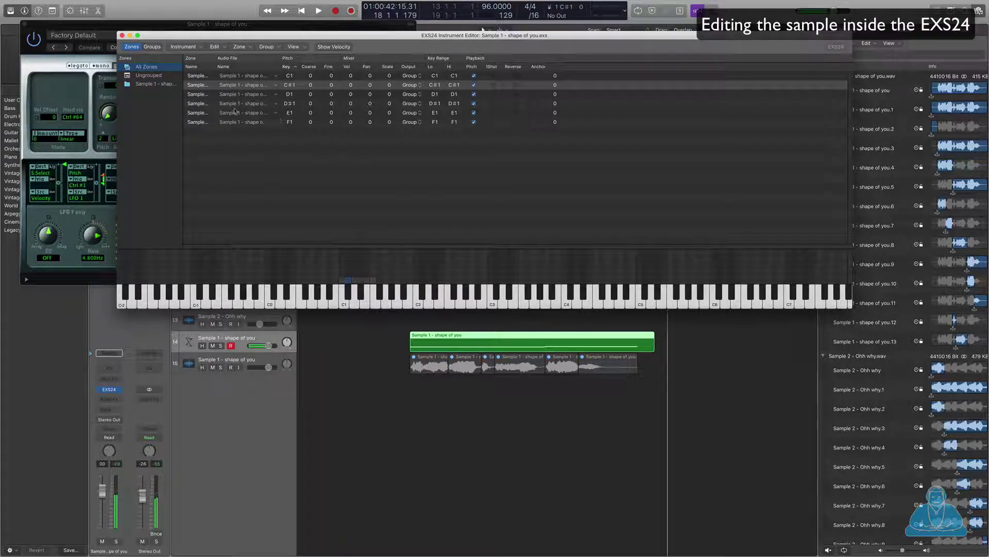
pyautogui.click(277, 86)
pyautogui.click(277, 86)
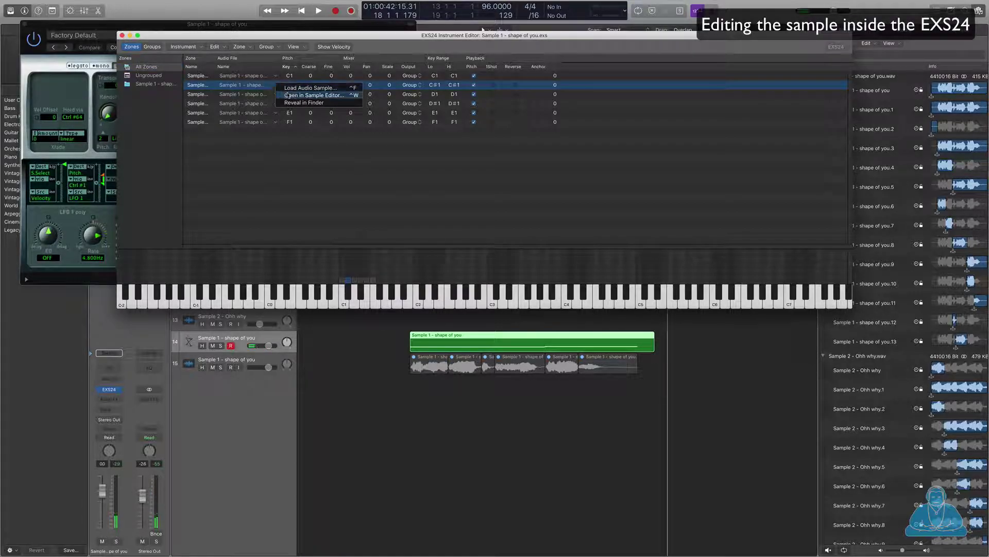
pyautogui.click(311, 95)
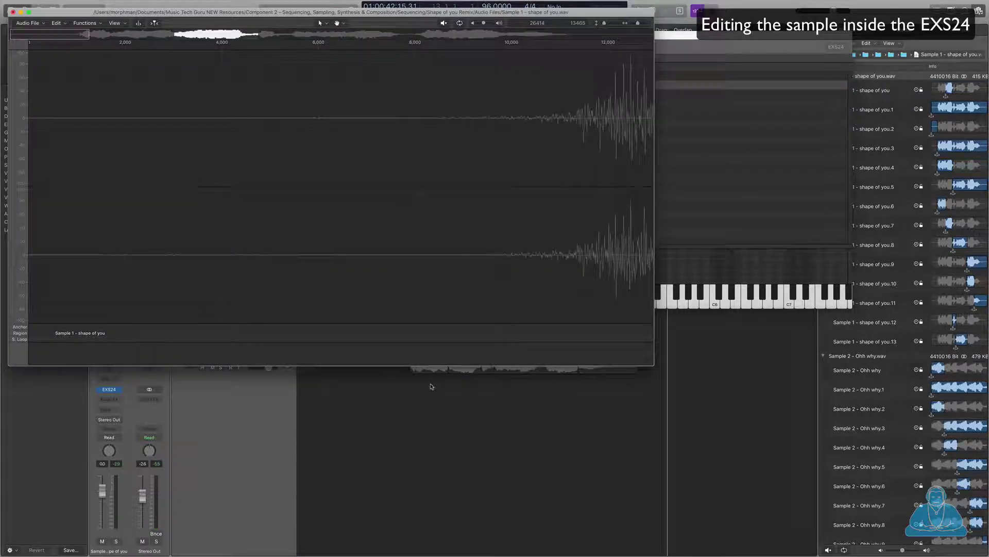
pyautogui.click(177, 38)
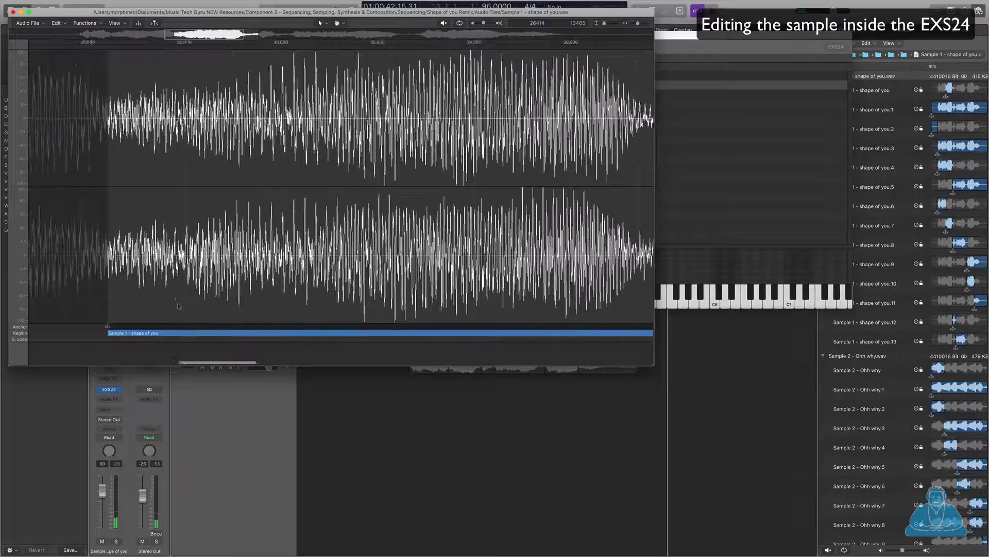
# Move the C#1 slice's region start earlier to about sample 24,670 and close the Sample Editor.
pyautogui.hscroll(-5, 178, 306)
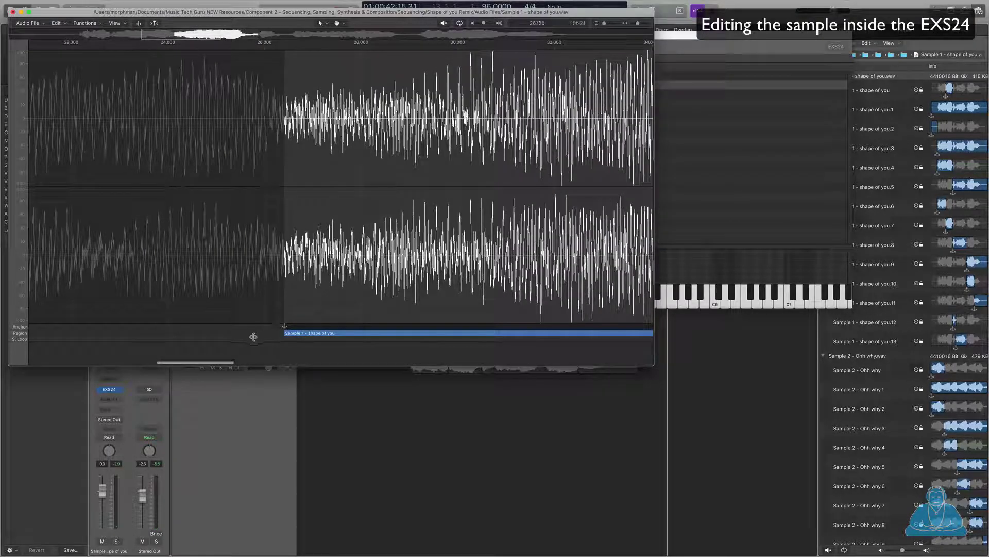
pyautogui.click(252, 337)
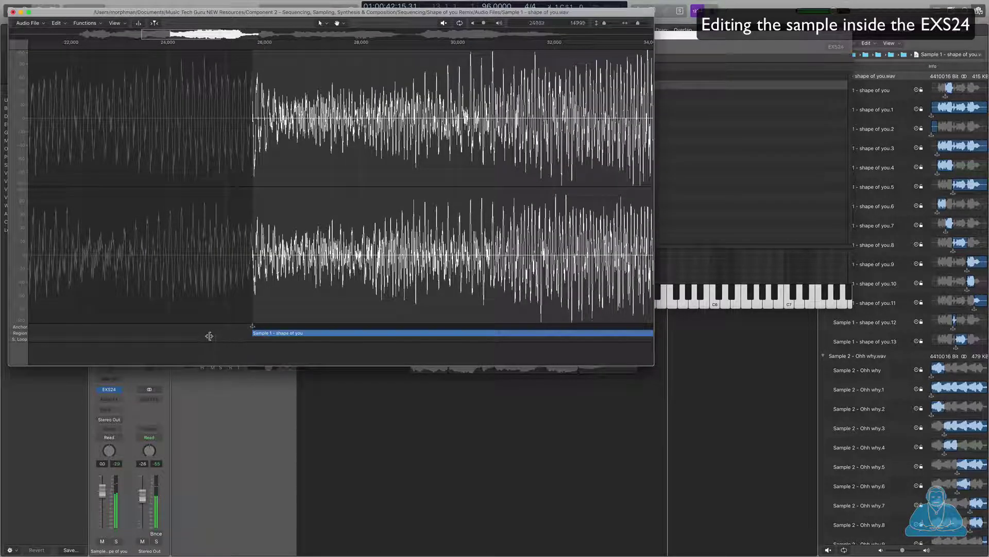
pyautogui.moveTo(203, 337); pyautogui.dragTo(203, 339)
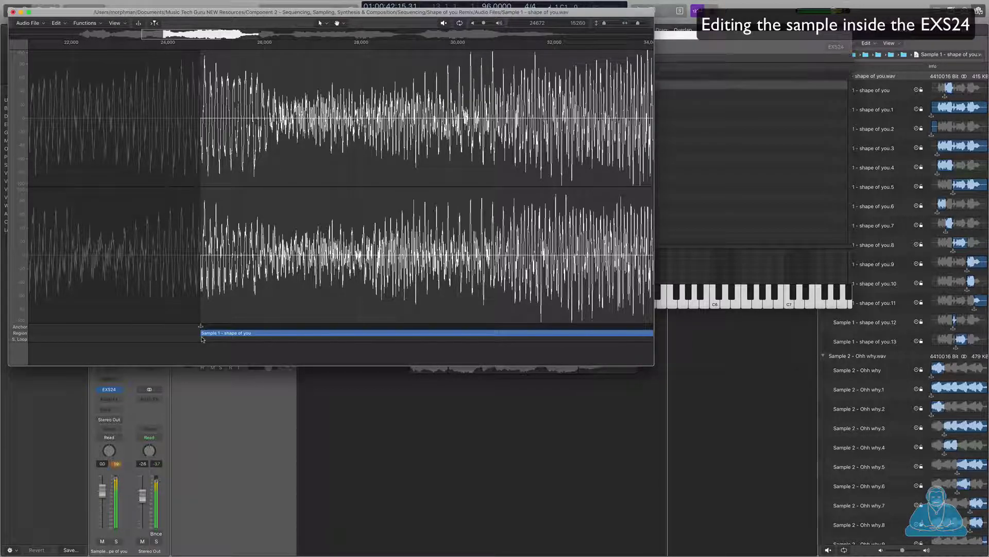
pyautogui.click(12, 12)
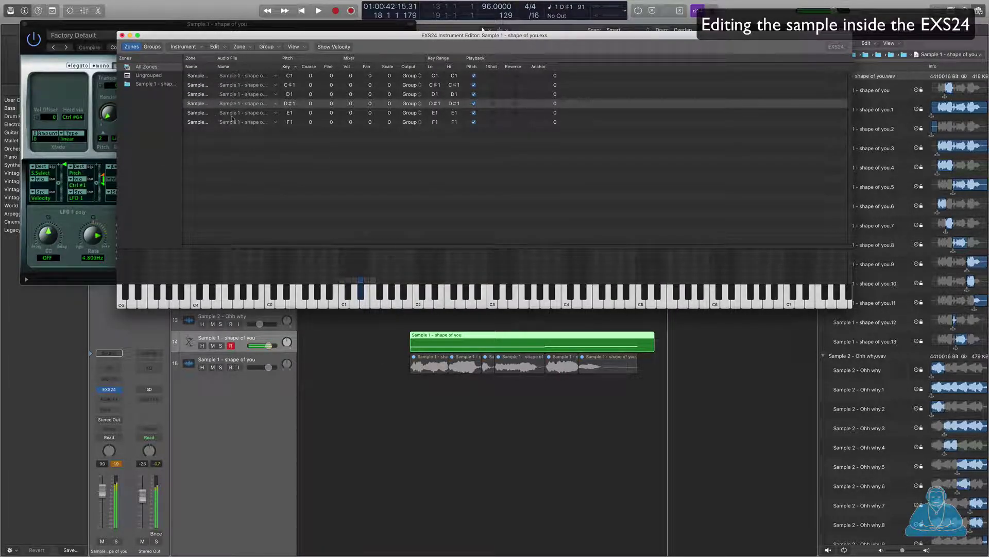
# Trim the D#1 zone's slice in the Sample Editor to start at about sample 48,600 with a length of about 16,400 samples.
pyautogui.click(275, 104)
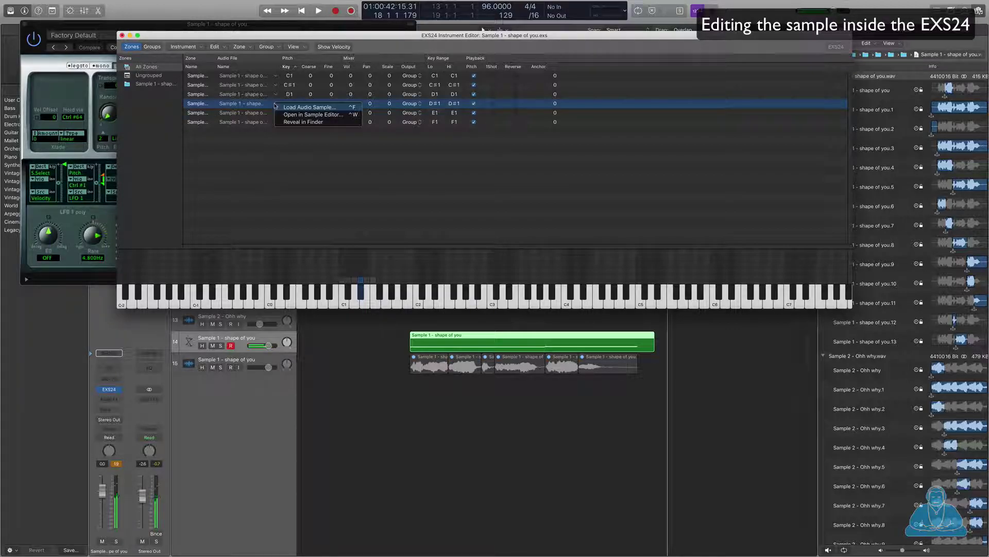
pyautogui.click(299, 115)
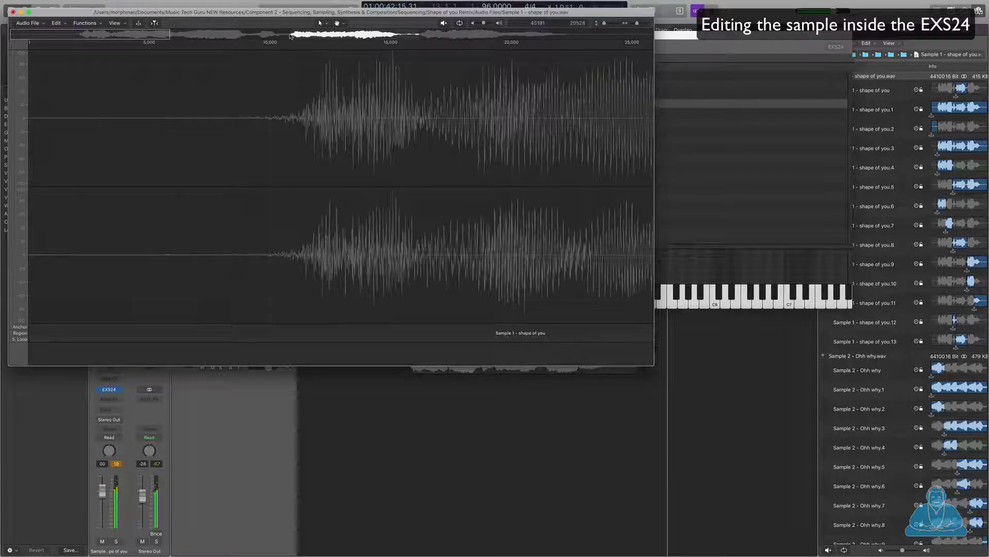
pyautogui.moveTo(72, 333); pyautogui.dragTo(151, 330)
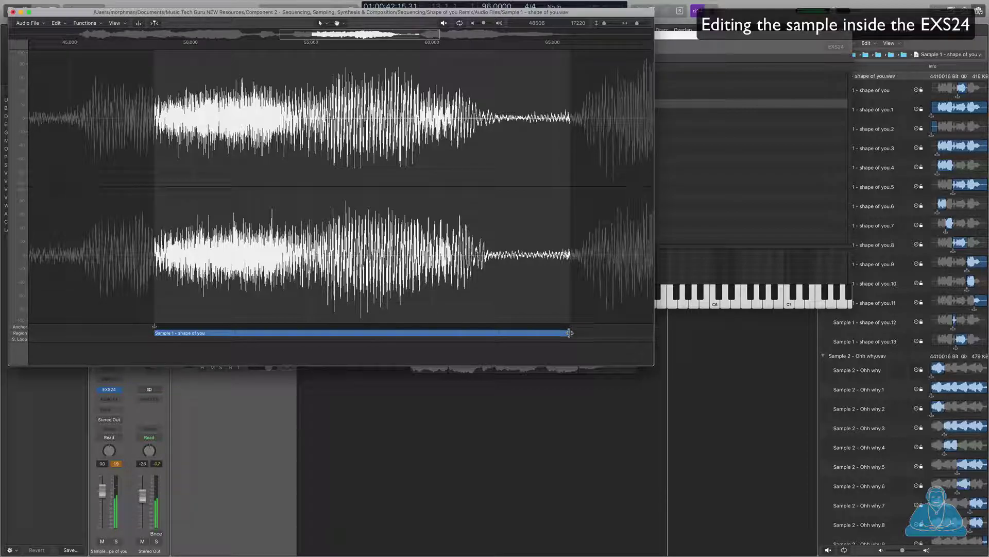
pyautogui.moveTo(570, 333)
pyautogui.mouseDown()
pyautogui.moveTo(498, 333)
pyautogui.moveTo(581, 333)
pyautogui.moveTo(550, 334)
pyautogui.mouseUp()
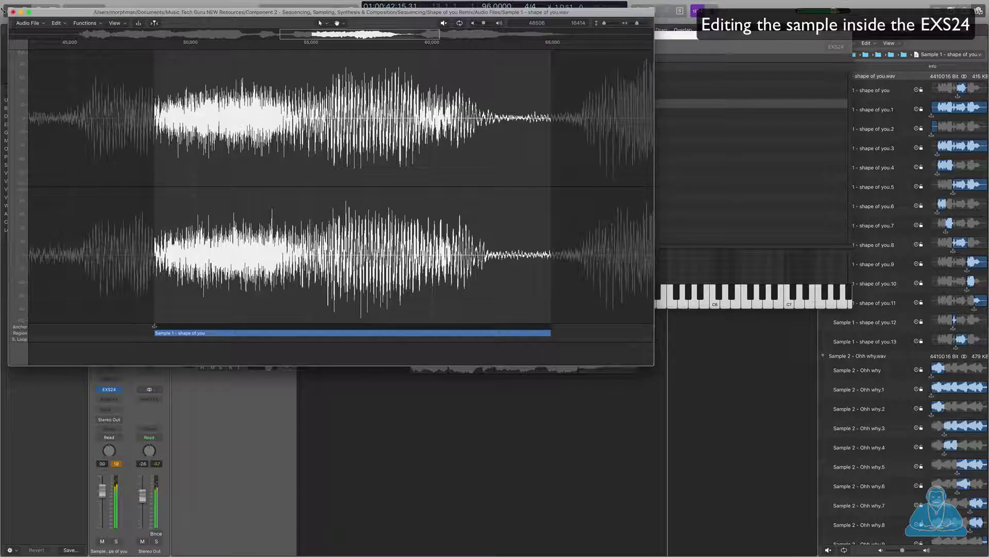
pyautogui.click(13, 13)
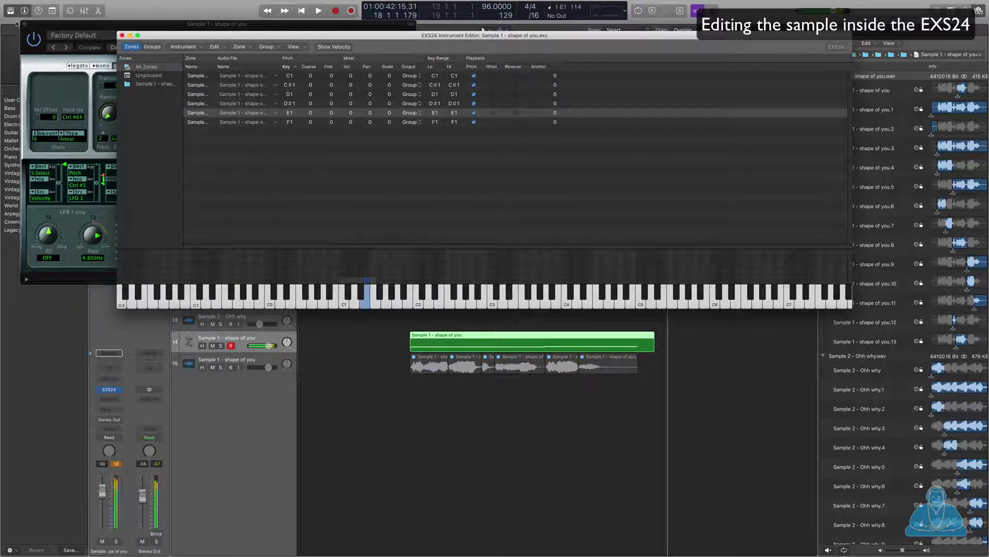
# Enlarge the Sample Editor window for the E1 zone's slice and extend the slice's end to about sample 80,700.
pyautogui.click(276, 113)
pyautogui.click(306, 125)
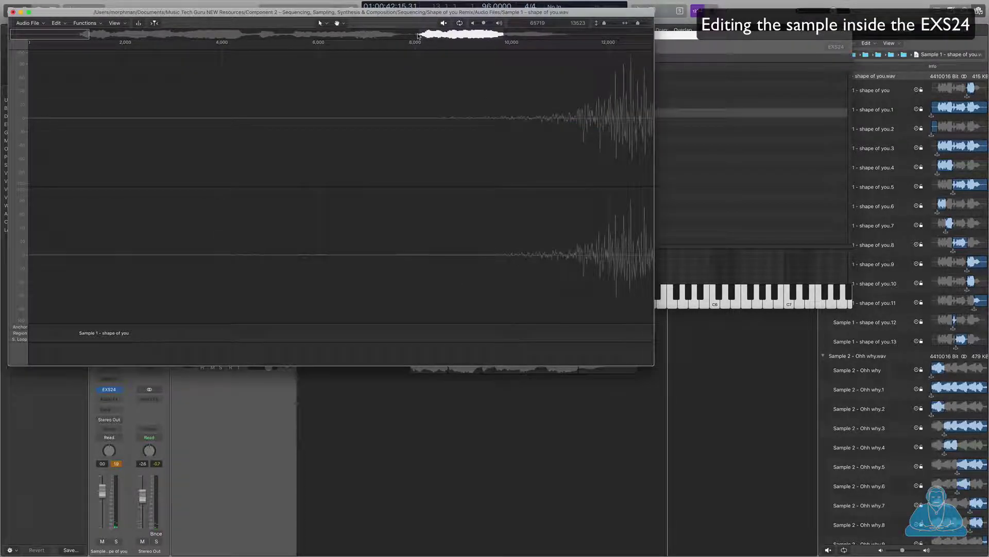
pyautogui.hscroll(2, 479, 277)
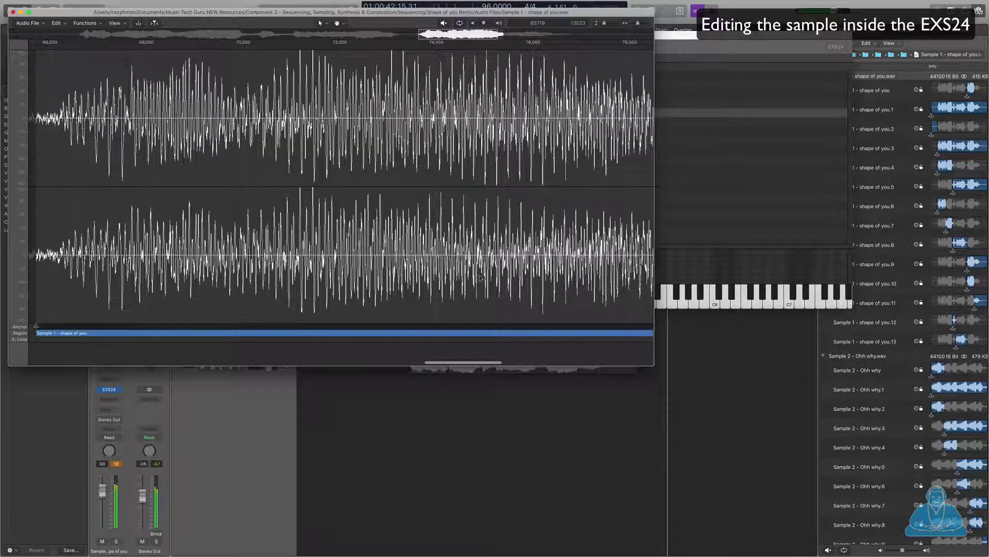
pyautogui.moveTo(649, 361); pyautogui.dragTo(735, 398)
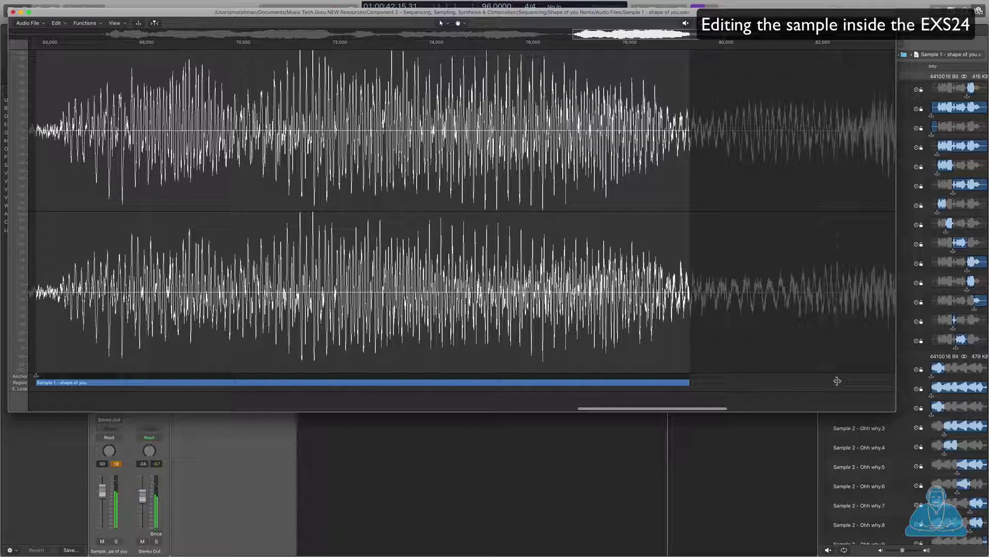
pyautogui.moveTo(804, 382); pyautogui.dragTo(757, 384)
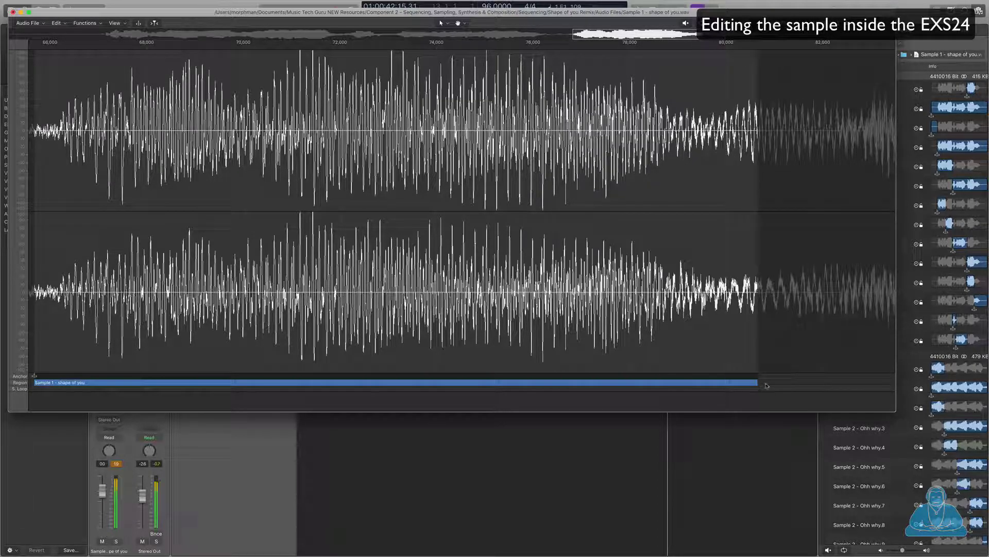
pyautogui.click(13, 11)
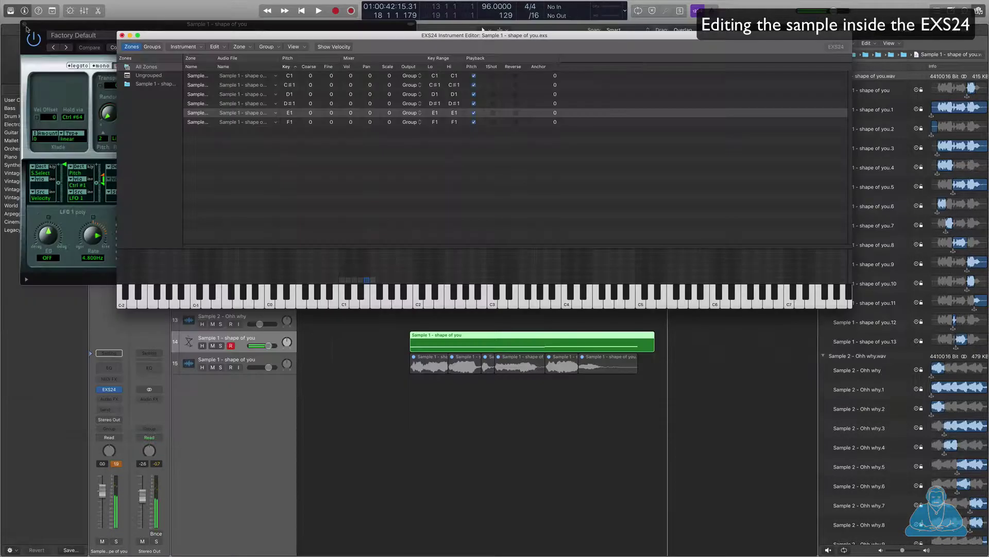
# Move the F1 zone's slice start slightly earlier, to about sample 78,700, in the Sample Editor.
pyautogui.click(234, 122)
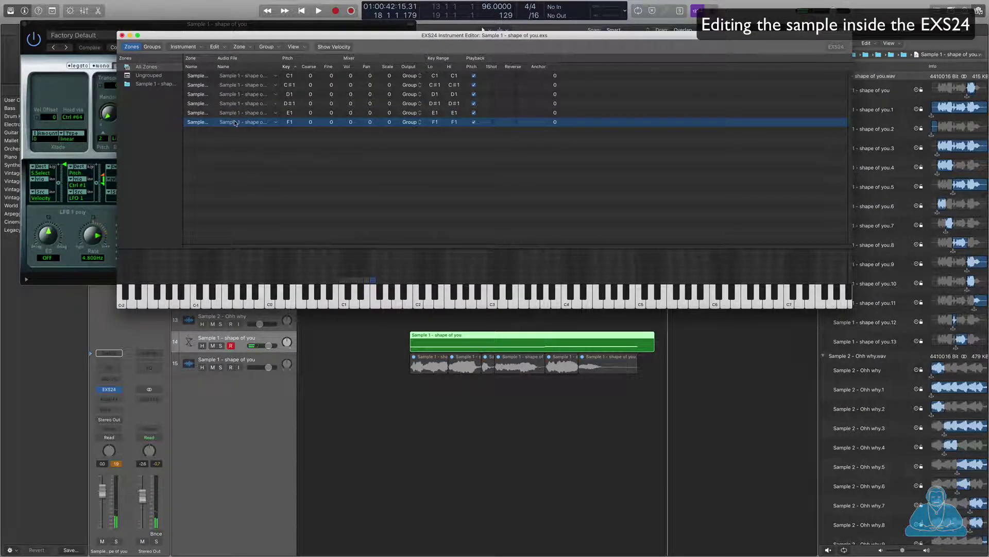
pyautogui.click(277, 123)
pyautogui.click(299, 135)
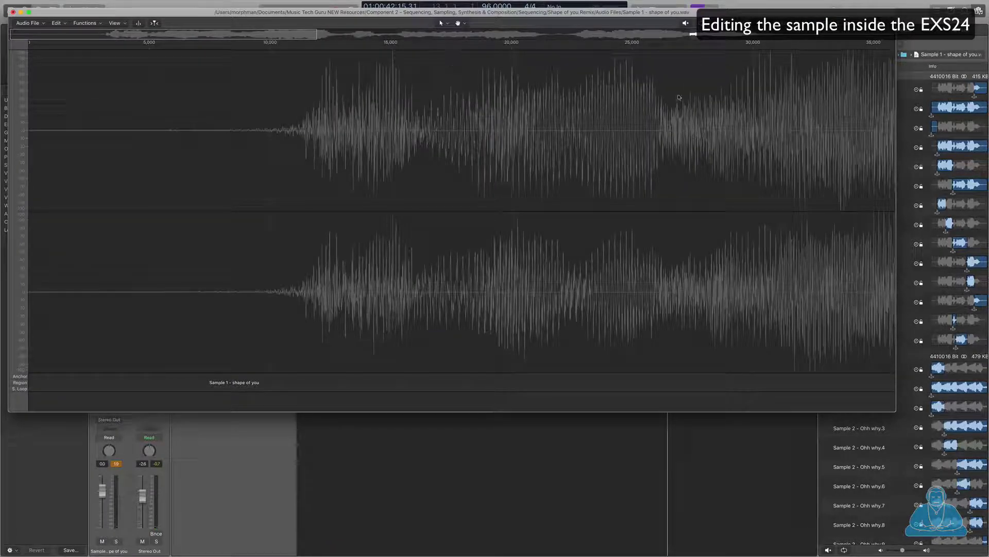
pyautogui.click(693, 36)
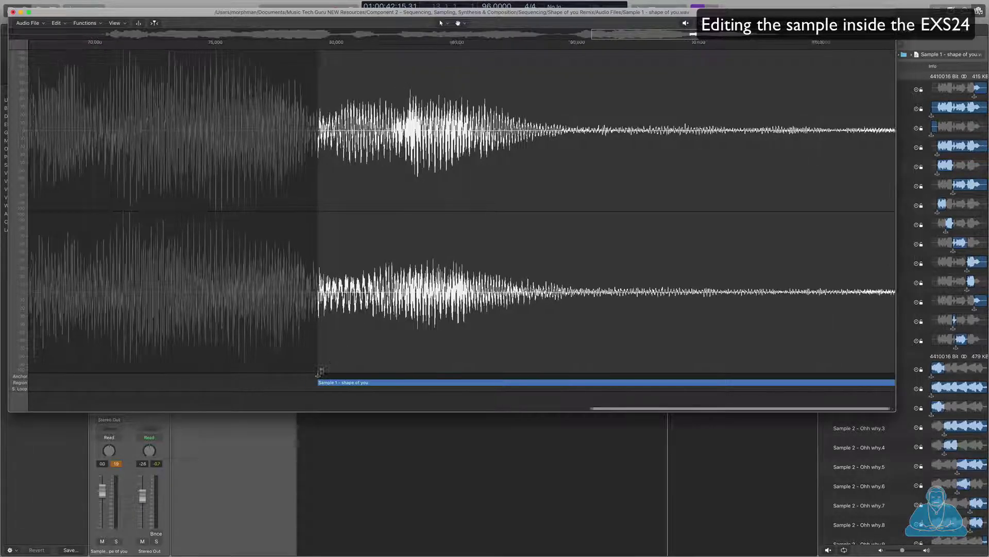
pyautogui.moveTo(322, 389); pyautogui.dragTo(312, 390)
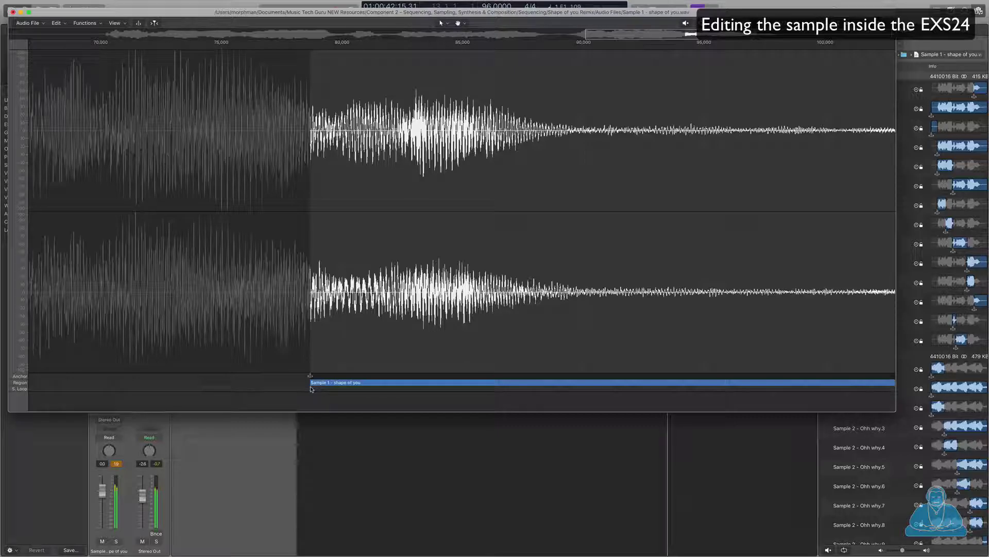
pyautogui.click(12, 12)
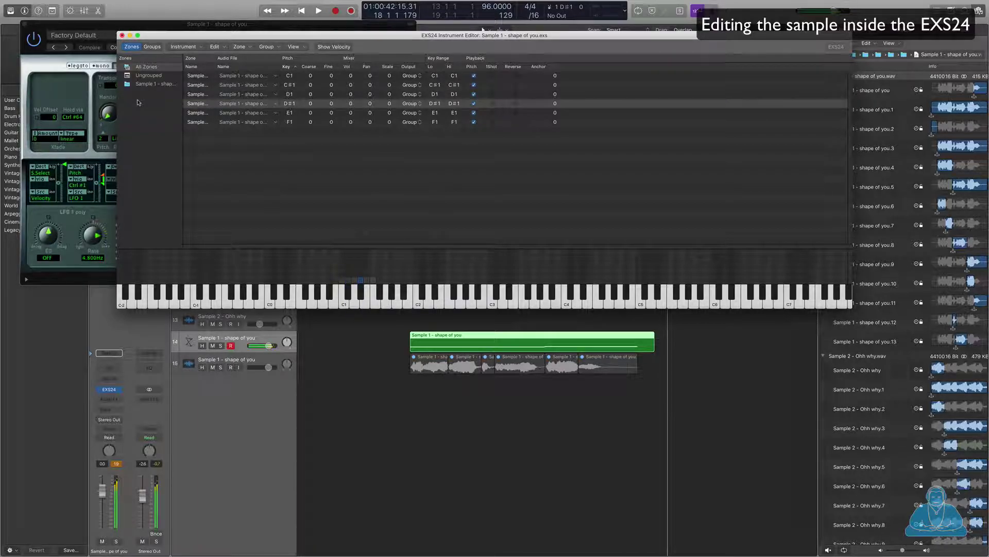
# Extend the end of the D1 zone's slice to about sample 48,500 so it takes in the next syllable.
pyautogui.click(275, 95)
pyautogui.click(306, 107)
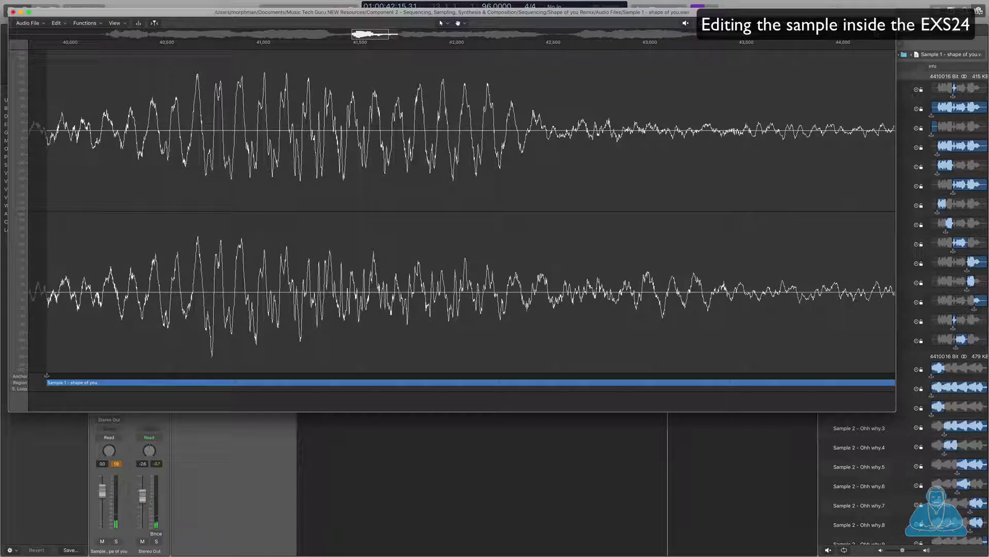
pyautogui.press('super+Left')
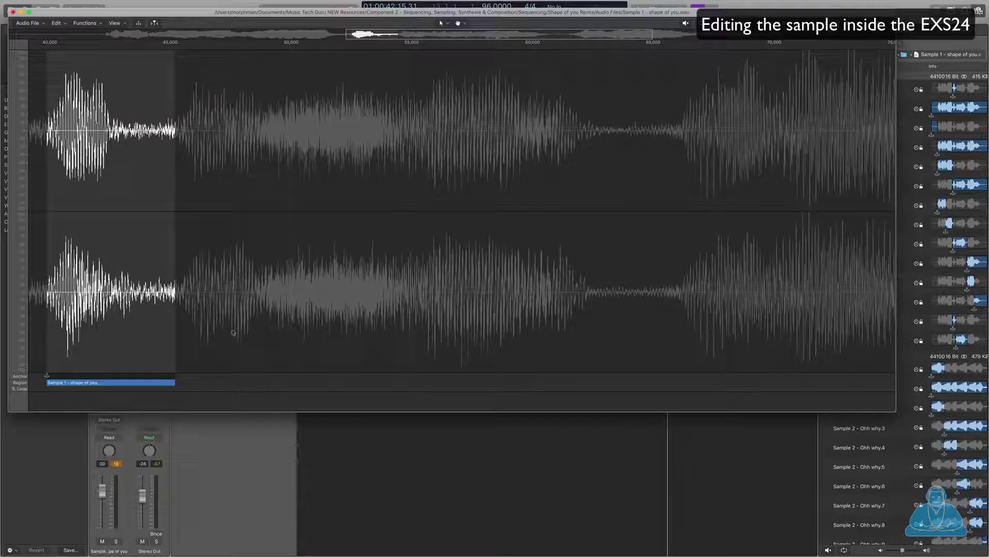
pyautogui.moveTo(175, 381); pyautogui.dragTo(254, 382)
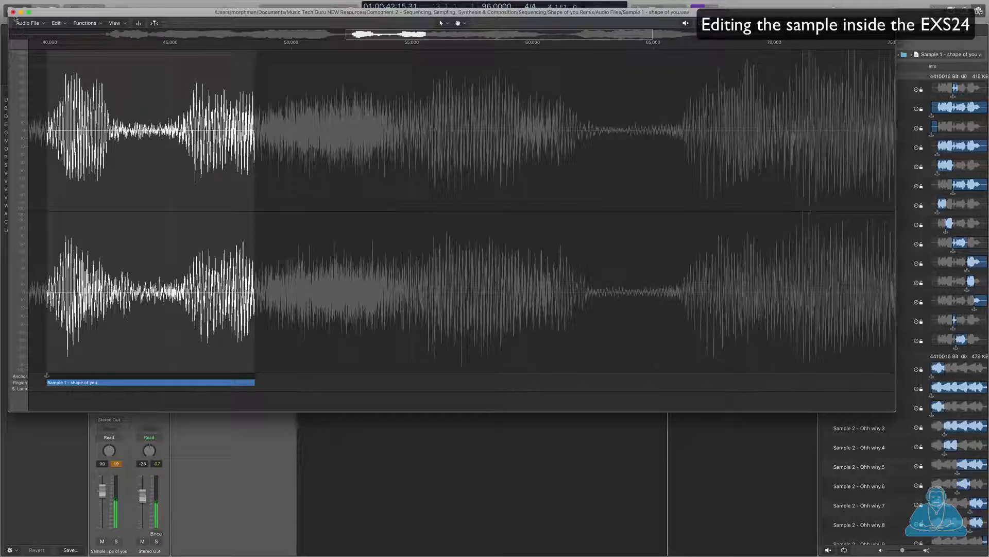
pyautogui.click(12, 13)
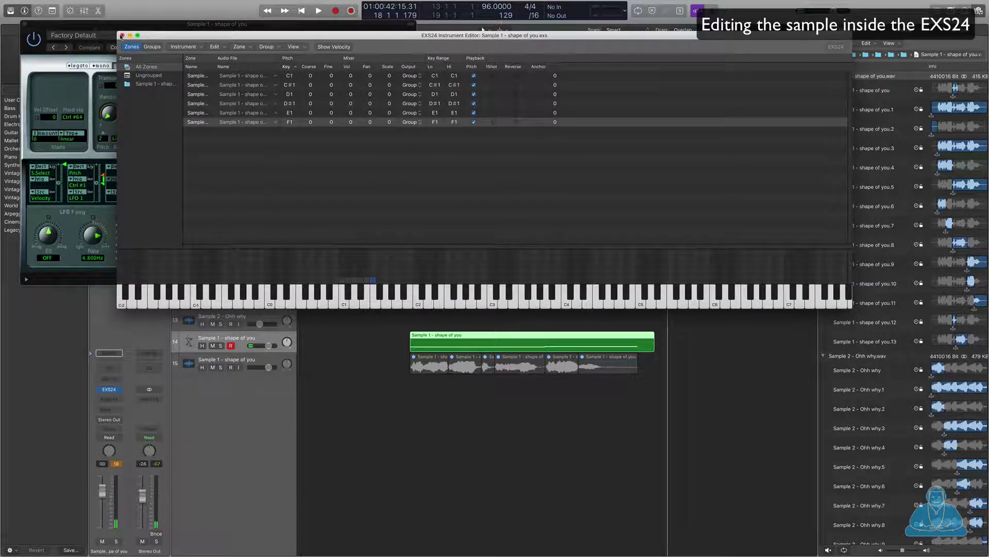
# Close the Instrument Editor, audio browser and EXS24 windows, and clear the converted MIDI region from the Sample 1 sampler track.
pyautogui.click(124, 35)
pyautogui.click(549, 75)
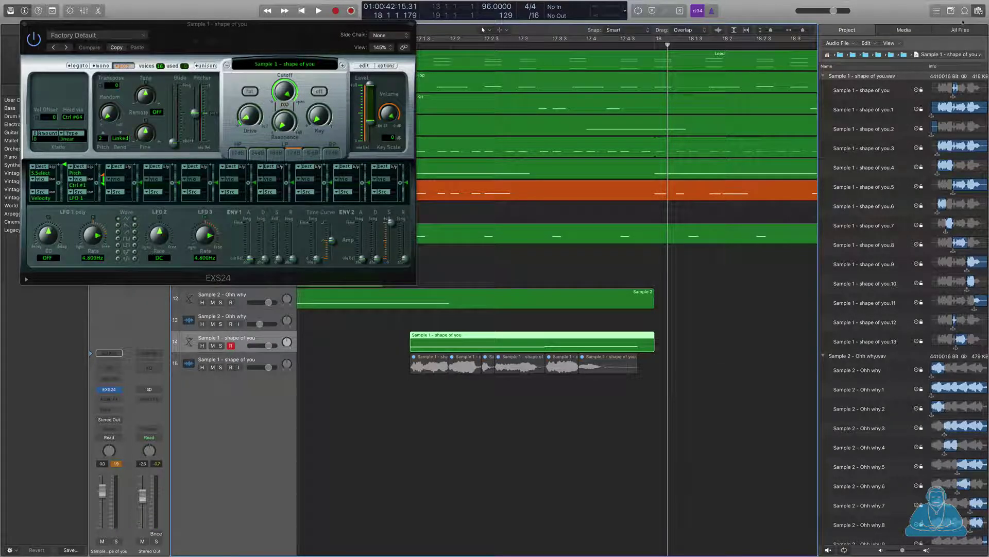
pyautogui.click(979, 10)
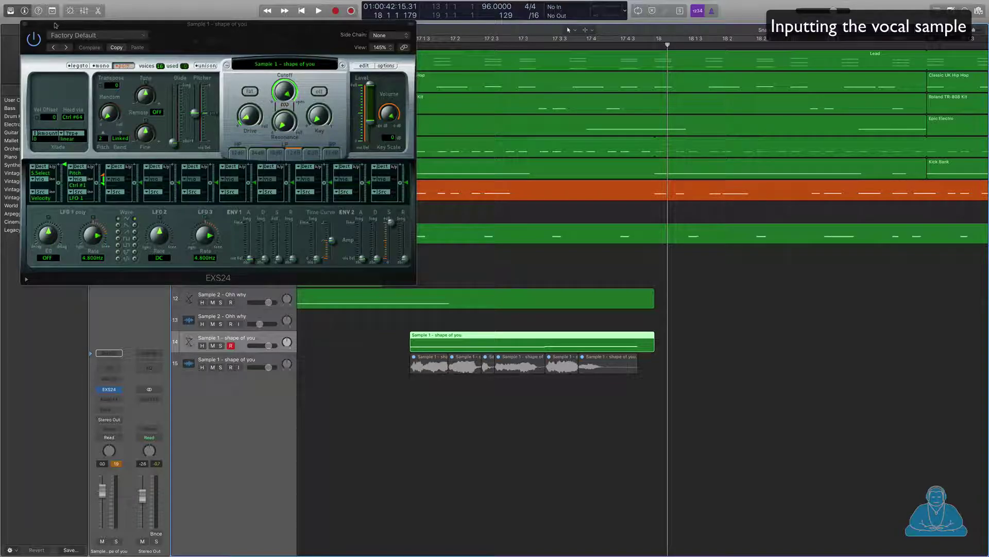
pyautogui.click(23, 24)
pyautogui.press('super+Left')
pyautogui.press('super+Left')
pyautogui.press('super+Left')
# Play the arrangement through to bar 25 to audition the Sample 1 slices against it.
pyautogui.click(466, 46)
pyautogui.press('space')
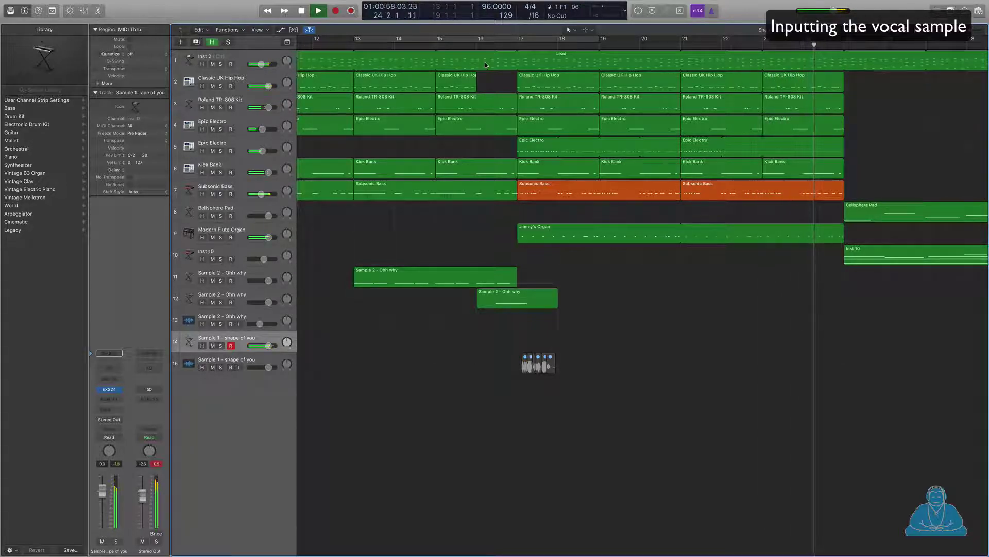
pyautogui.press('space')
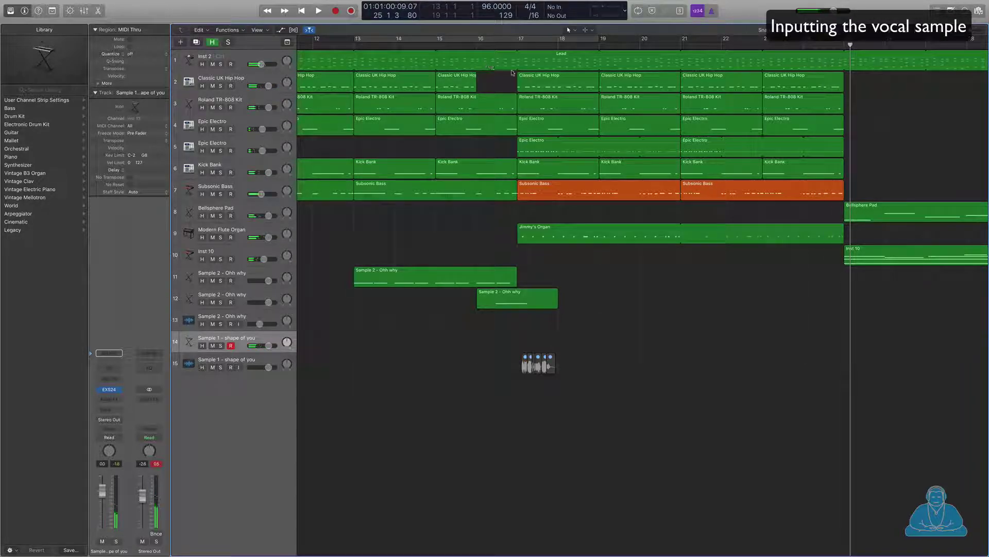
# Open the Sample 1 track's EXS24 and adjust its Tune knob, trying a lower and then a higher pitch.
pyautogui.scroll(-5, 515, 207)
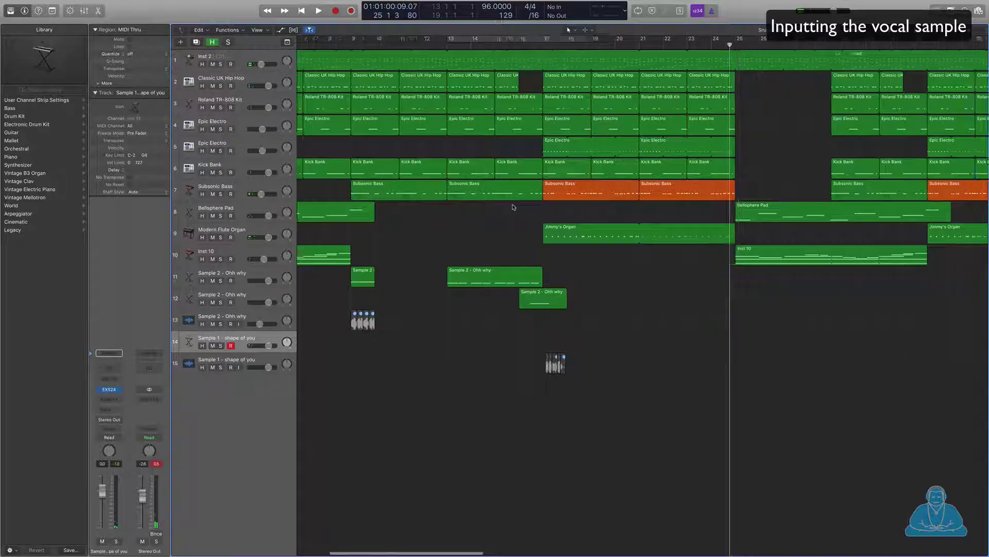
pyautogui.hscroll(3, 514, 207)
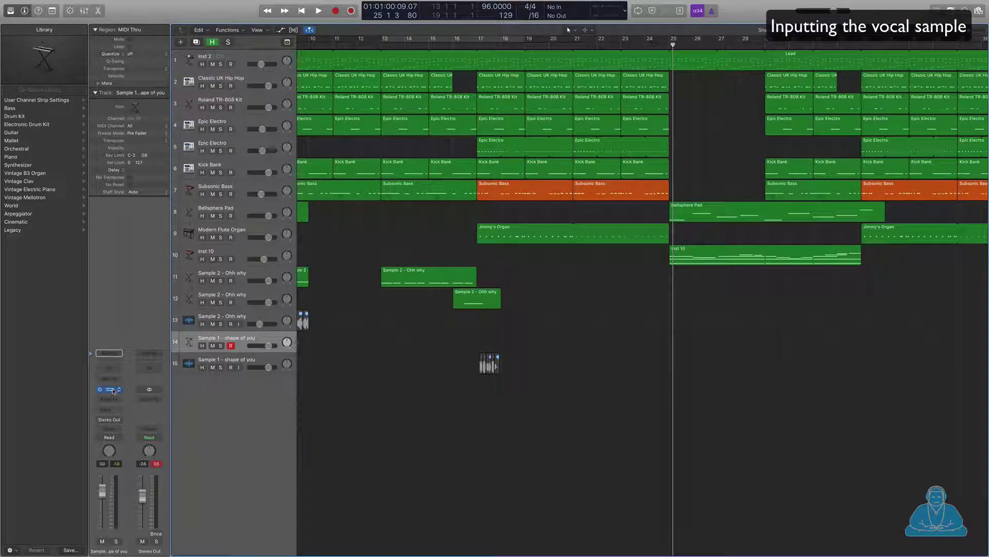
pyautogui.click(110, 390)
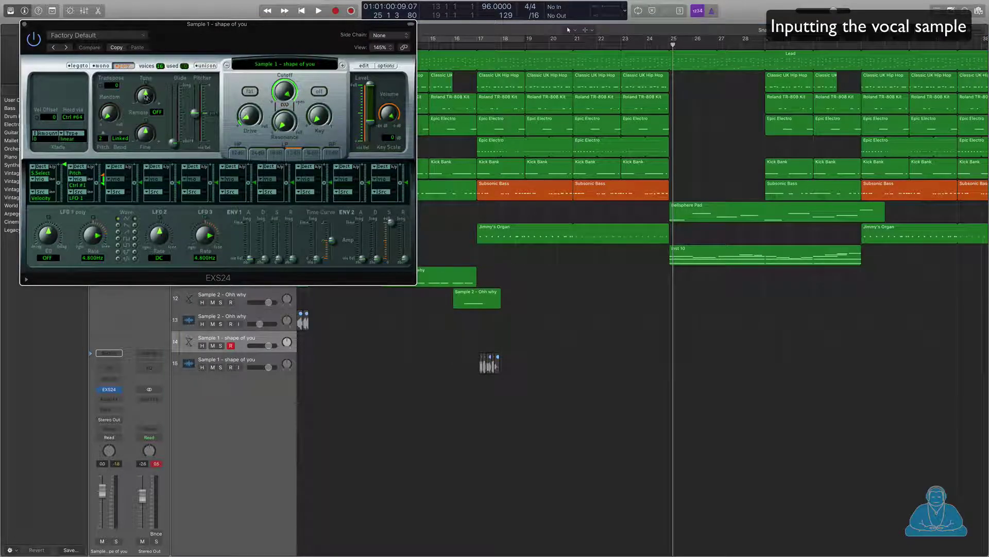
pyautogui.moveTo(145, 97); pyautogui.dragTo(142, 108)
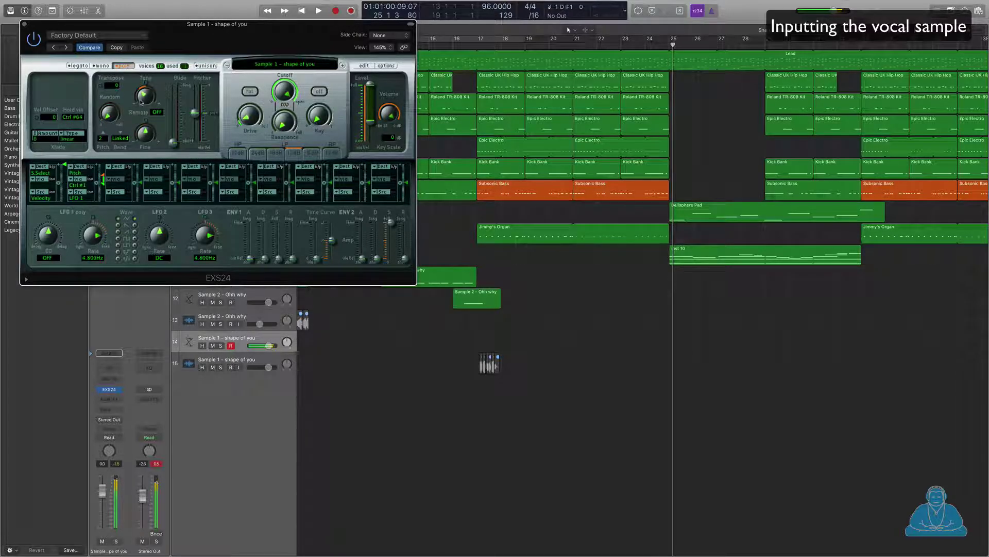
pyautogui.moveTo(141, 97); pyautogui.dragTo(146, 94)
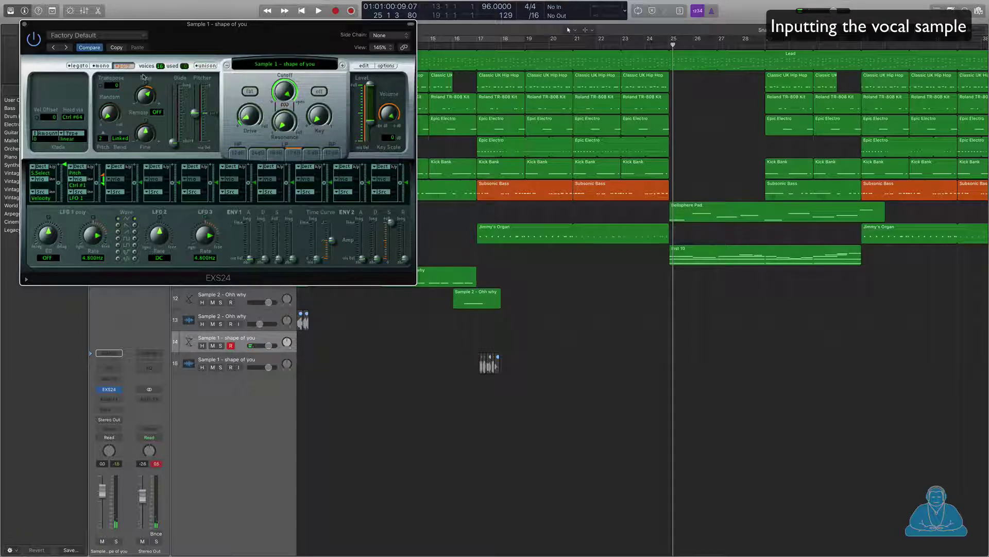